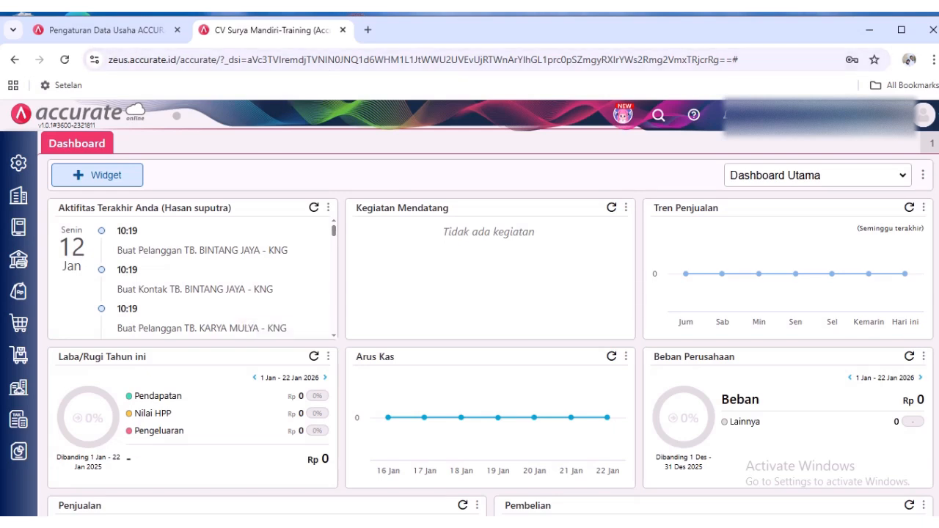
- Open Notepad and write the heading line "Memproduksi 1000 Botol Thiner" in the blank note
{"action": "key", "text": "super"}
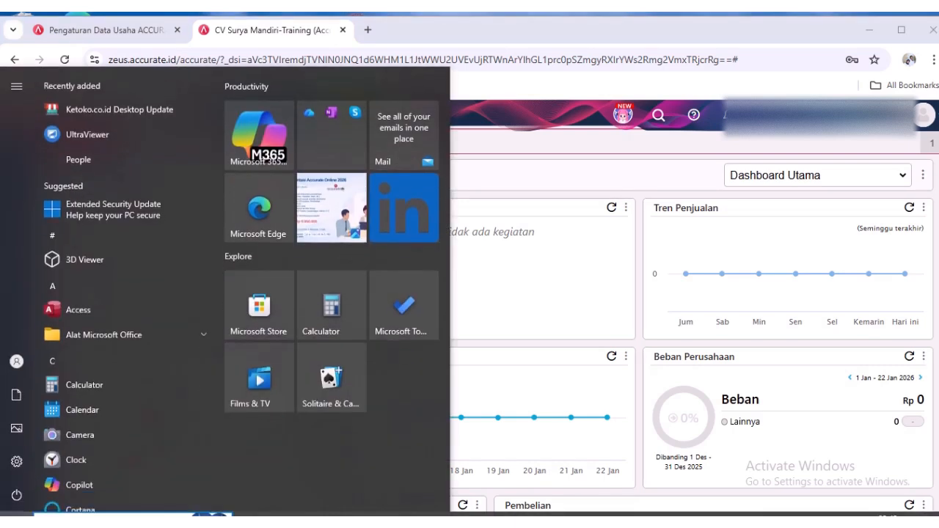
{"action": "type", "text": "note"}
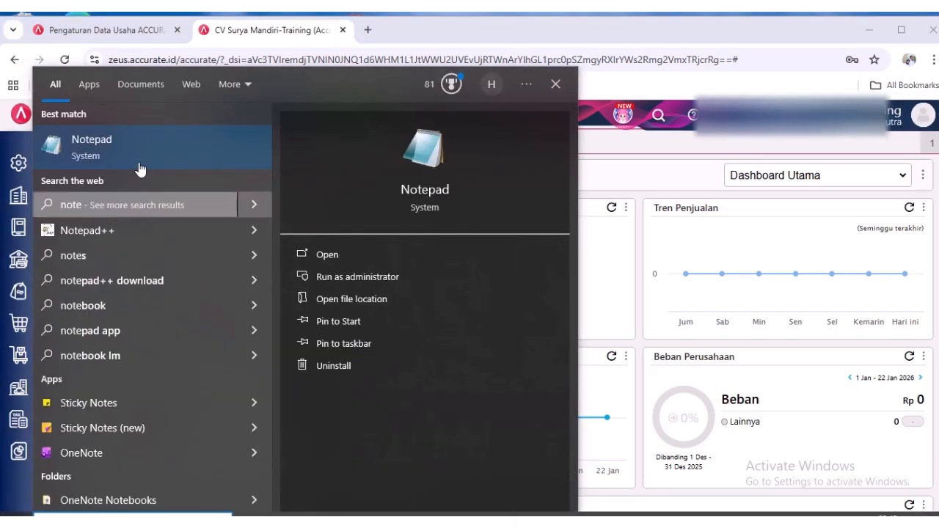
{"action": "left_click", "coordinate": [154, 157]}
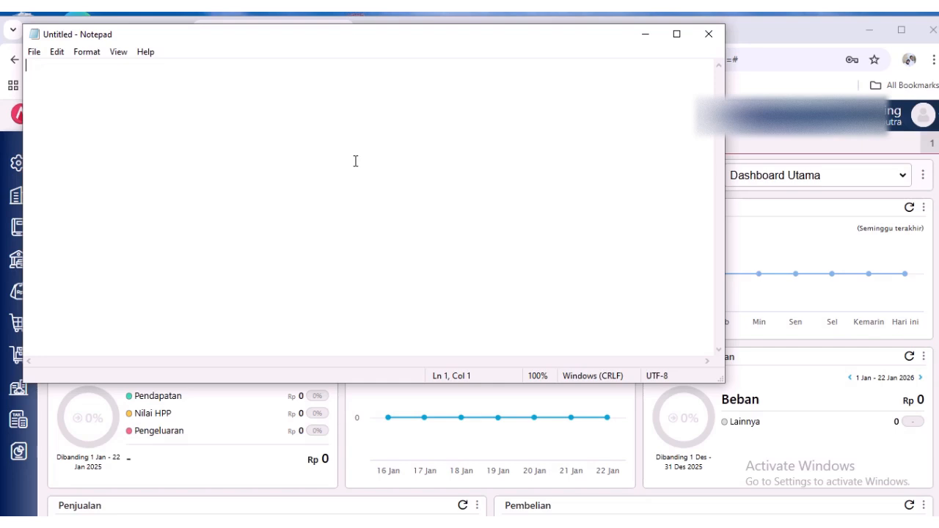
{"action": "type", "text": "Mempro"}
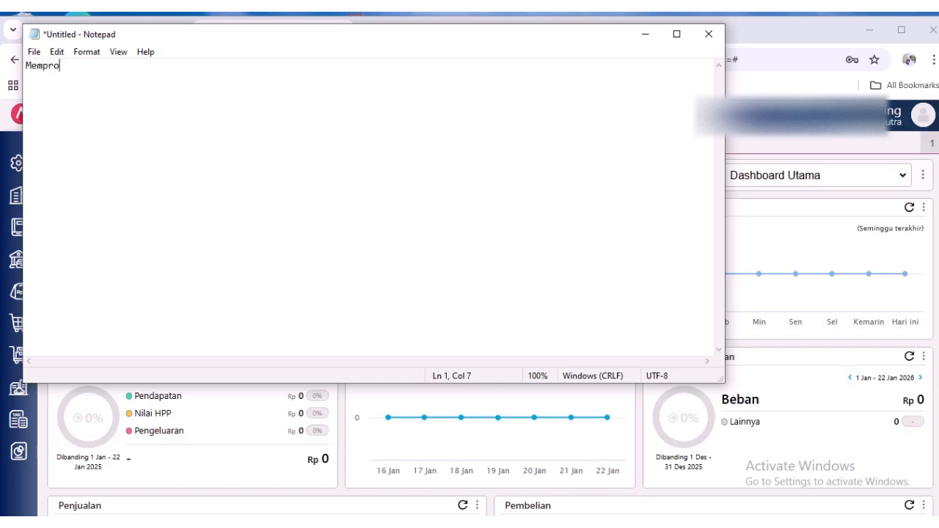
{"action": "type", "text": "duksi 1000 Bot"}
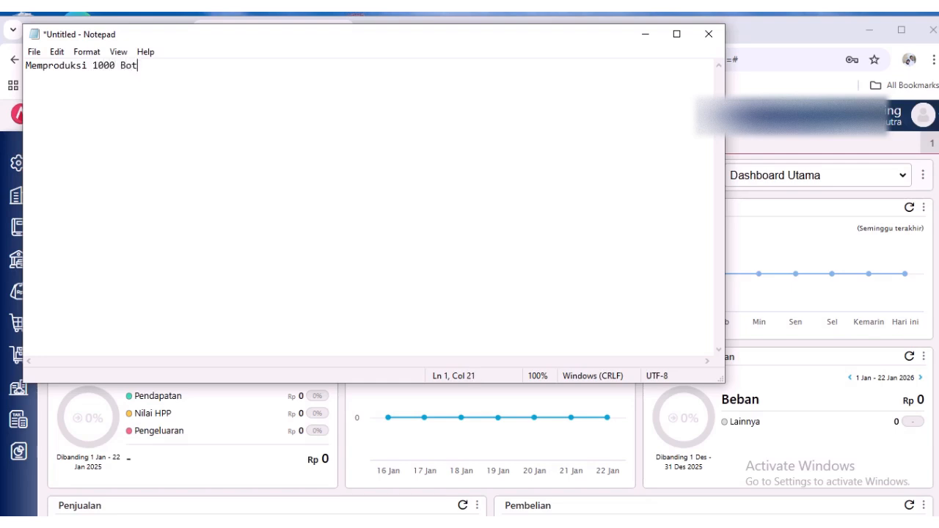
{"action": "type", "text": "ol Thiner"}
- List the materials under the heading on separate lines: "= TN 5000ltr", "= Botol 1000" and "= Label 1000"
{"action": "key", "text": "Return"}
{"action": "type", "text": "= TN 50001"}
{"action": "type", "text": "tr"}
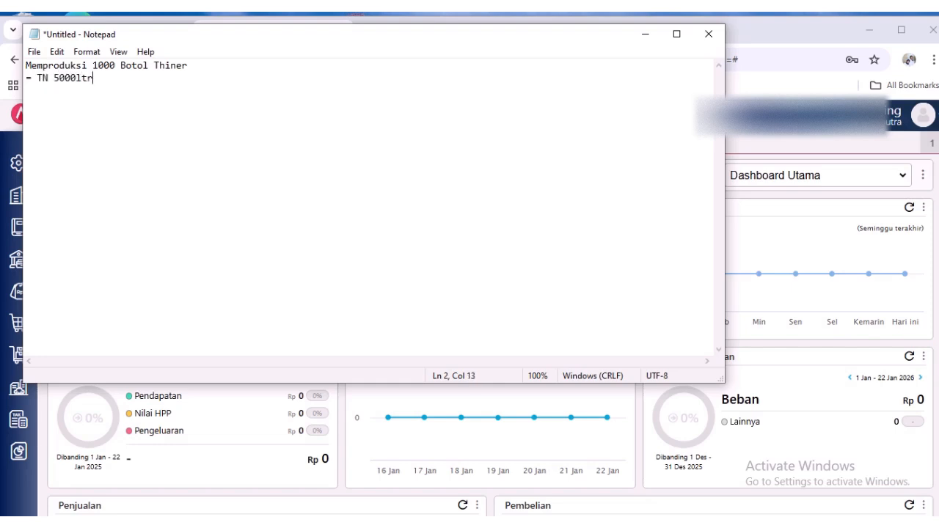
{"action": "key", "text": "Return"}
{"action": "type", "text": "= Botol 1000"}
{"action": "key", "text": "Return"}
{"action": "type", "text": "= Label "}
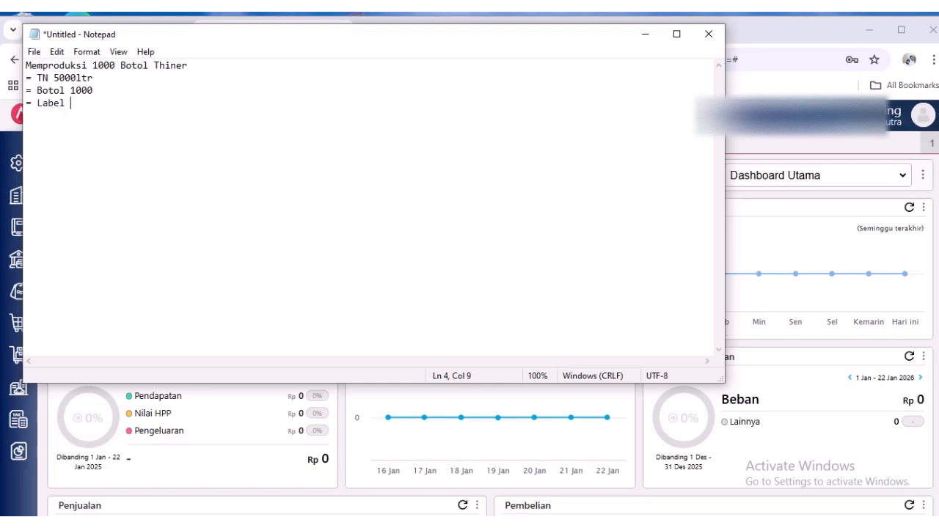
{"action": "type", "text": "1000"}
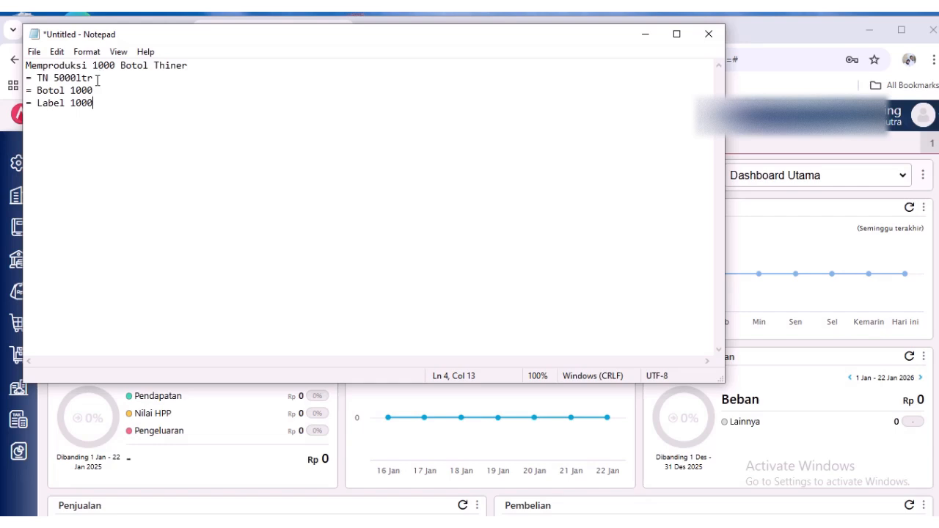
- Add the line "Memproduksi 500 btl" below the material list, leaving two blank lines in between
{"action": "left_click_drag", "start_coordinate": [213, 69], "coordinate": [14, 60]}
{"action": "left_click", "coordinate": [163, 149]}
{"action": "key", "text": "Return"}
{"action": "key", "text": "Return"}
{"action": "key", "text": "Return"}
{"action": "type", "text": "M"}
{"action": "type", "text": "emorid"}
{"action": "type", "text": "y"}
{"action": "key", "text": "BackSpace"}
{"action": "key", "text": "BackSpace"}
{"action": "key", "text": "BackSpace"}
{"action": "key", "text": "BackSpace"}
{"action": "key", "text": "BackSpace"}
{"action": "type", "text": "produksi 500"}
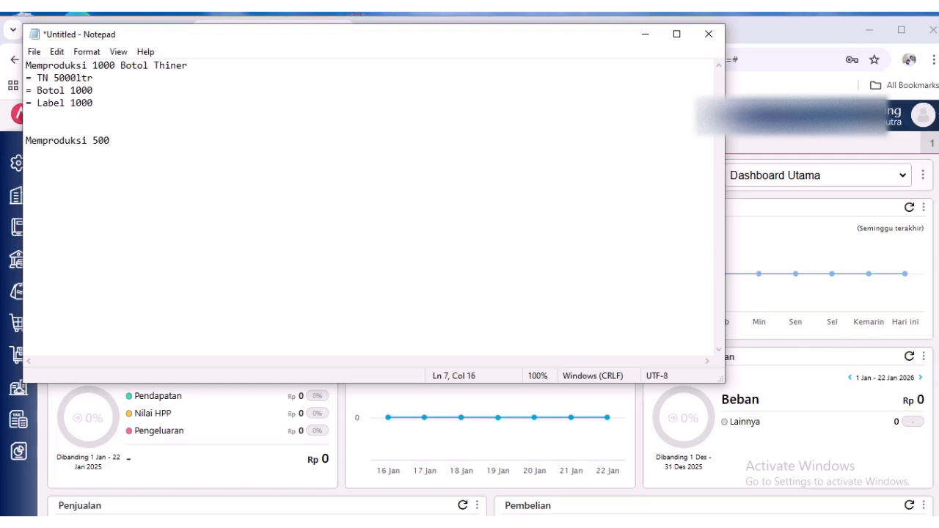
{"action": "type", "text": " btl"}
{"action": "left_click_drag", "start_coordinate": [210, 68], "coordinate": [3, 76]}
{"action": "left_click_drag", "start_coordinate": [145, 140], "coordinate": [8, 144]}
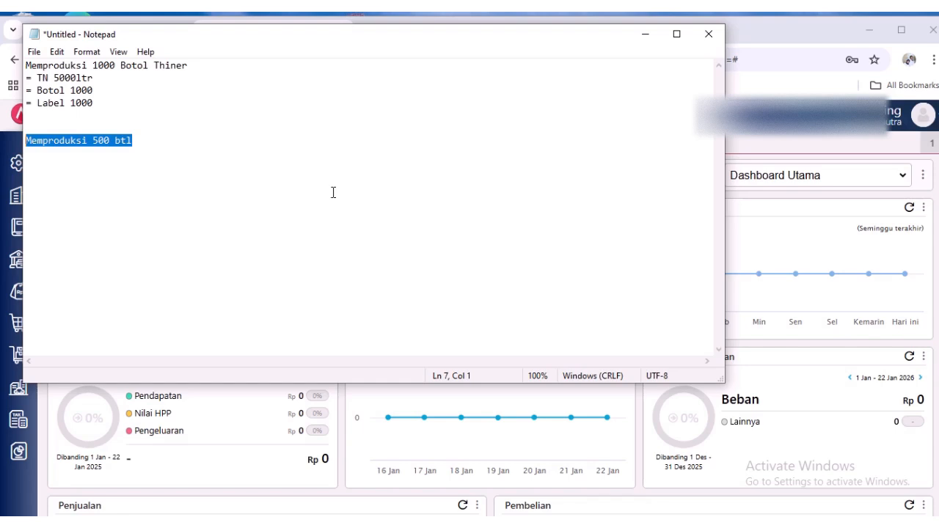
{"action": "left_click", "coordinate": [92, 179]}
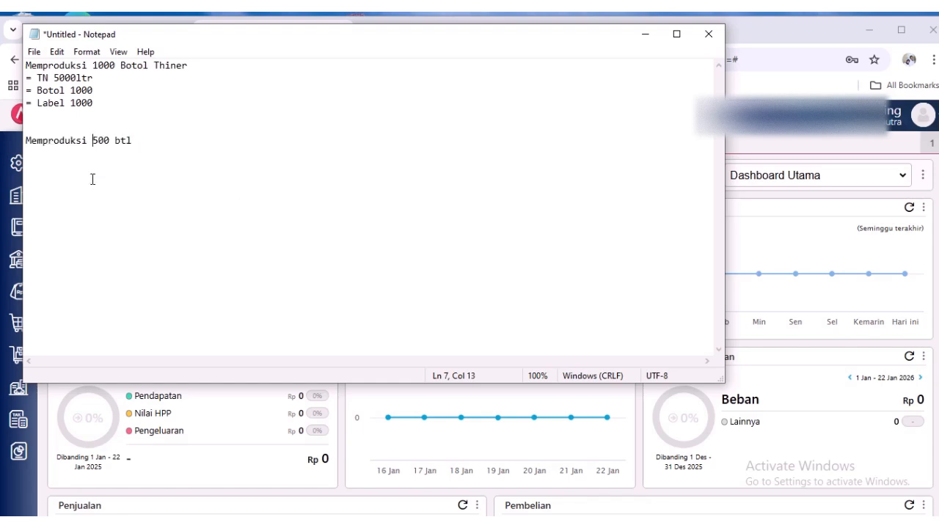
{"action": "left_click", "coordinate": [162, 147]}
{"action": "key", "text": "Return"}
{"action": "left_click_drag", "start_coordinate": [172, 139], "coordinate": [25, 142]}
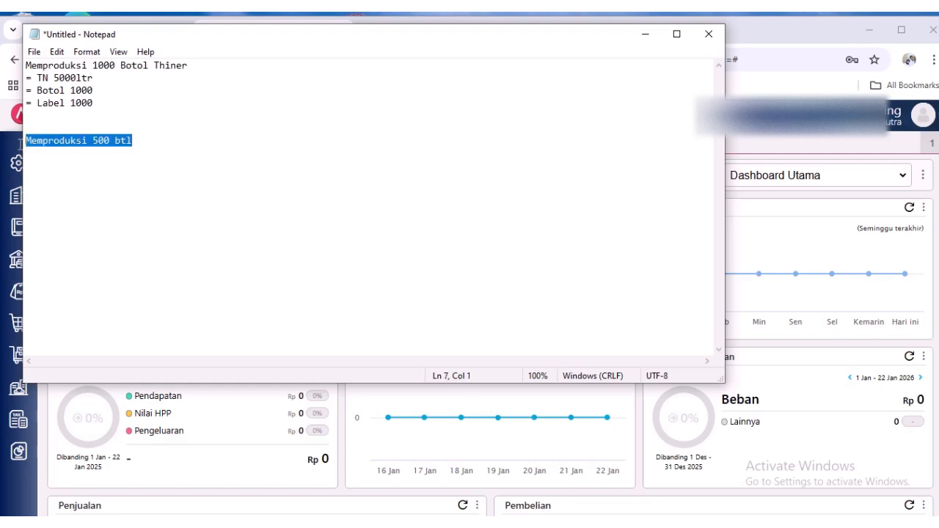
{"action": "left_click", "coordinate": [156, 66]}
{"action": "left_click_drag", "start_coordinate": [192, 65], "coordinate": [4, 66]}
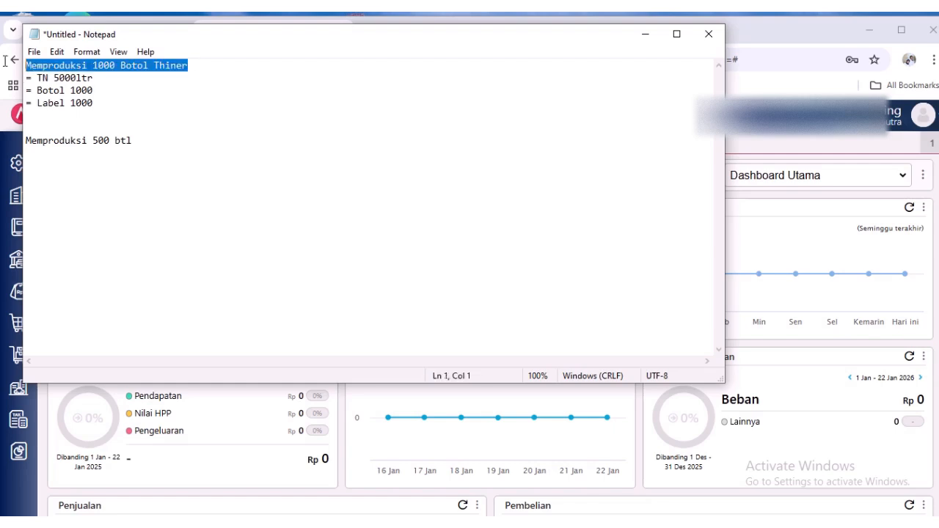
{"action": "left_click", "coordinate": [122, 145]}
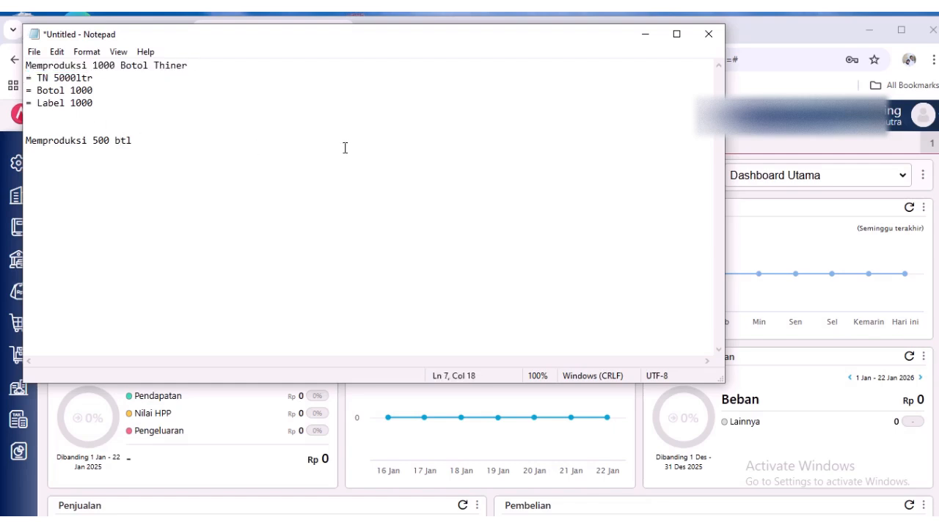
- Minimize the note, switch back to Accurate Online and open a new Pekerjaan Pesanan form from Persediaan
{"action": "left_click", "coordinate": [647, 36]}
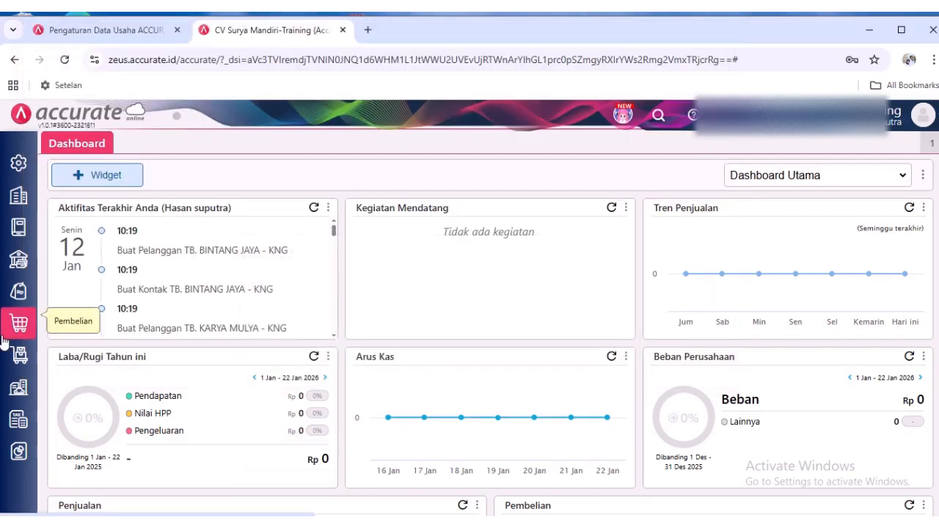
{"action": "left_click", "coordinate": [8, 358]}
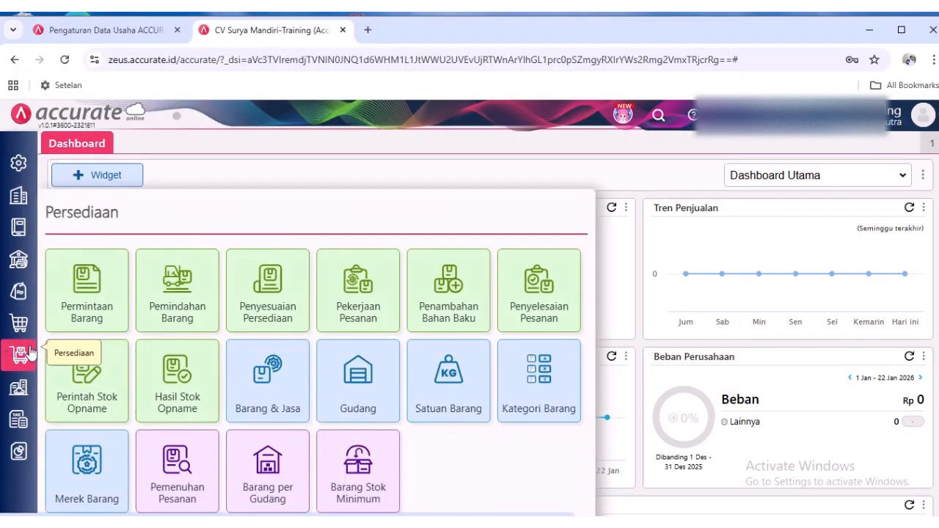
{"action": "left_click", "coordinate": [360, 323]}
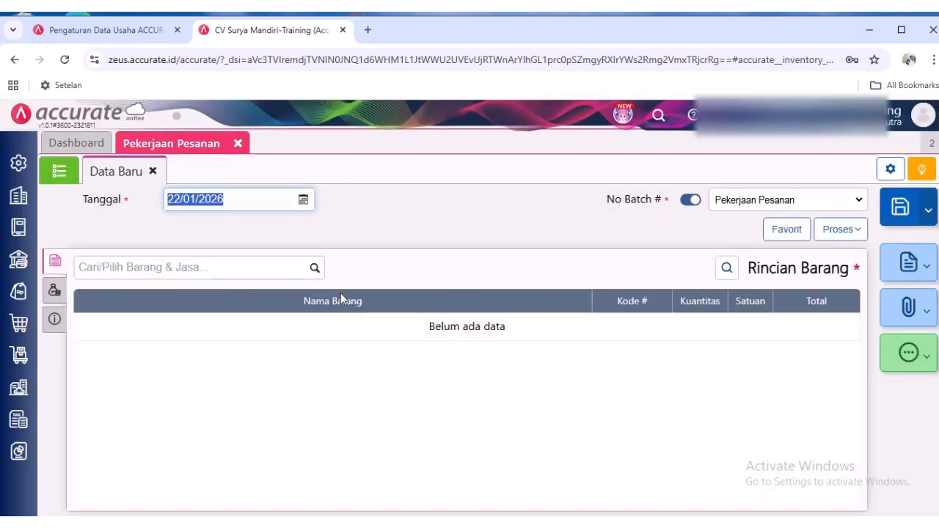
- In the work order's additional info, set Akun Pekerjaan to Persediaan Terkirim and Referensi Pelanggan to Pelanggan Umum
{"action": "left_click", "coordinate": [54, 320]}
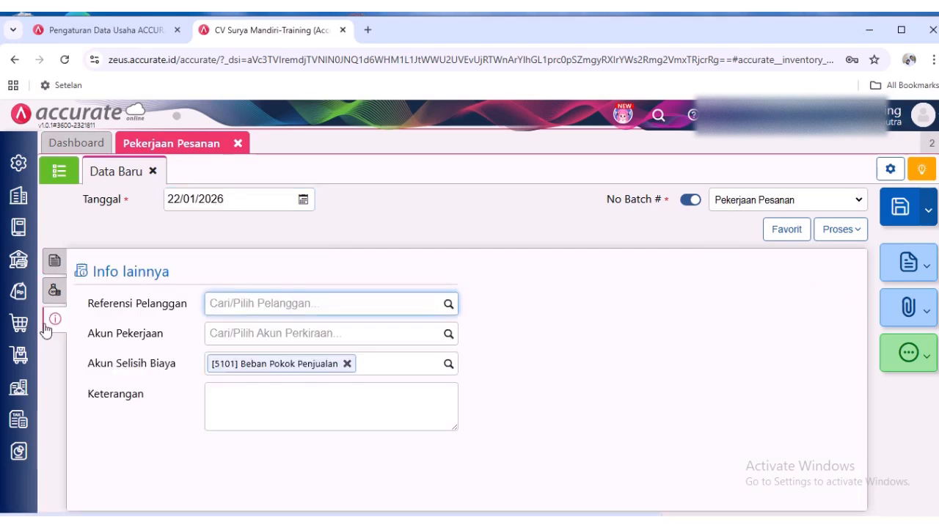
{"action": "left_click", "coordinate": [448, 334]}
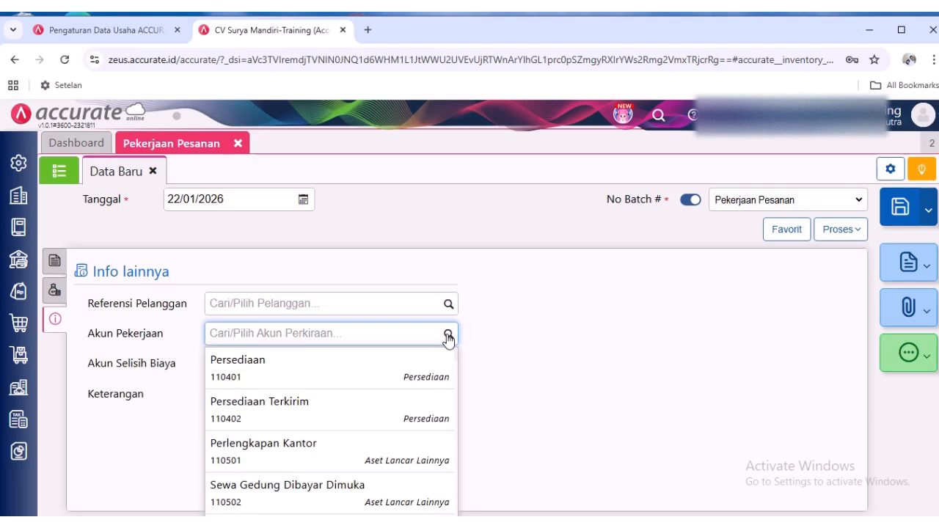
{"action": "left_click", "coordinate": [418, 402]}
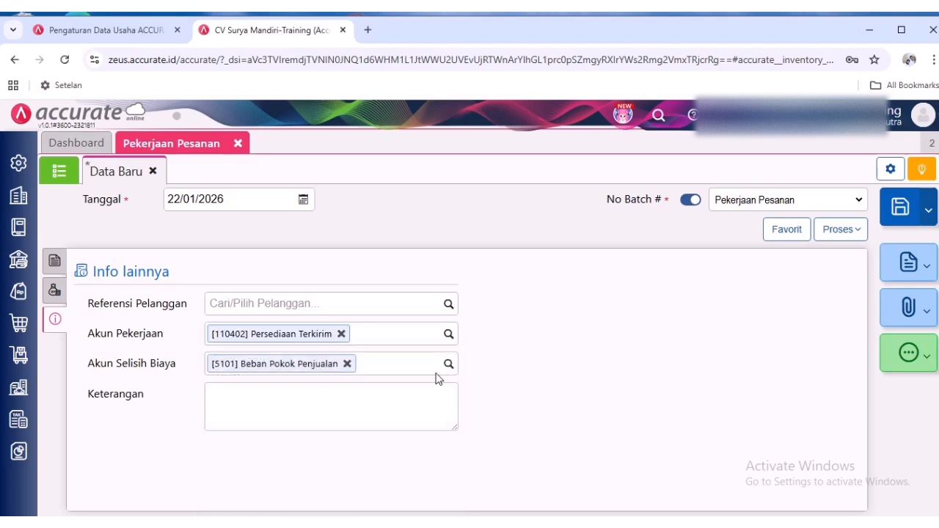
{"action": "left_click", "coordinate": [452, 304]}
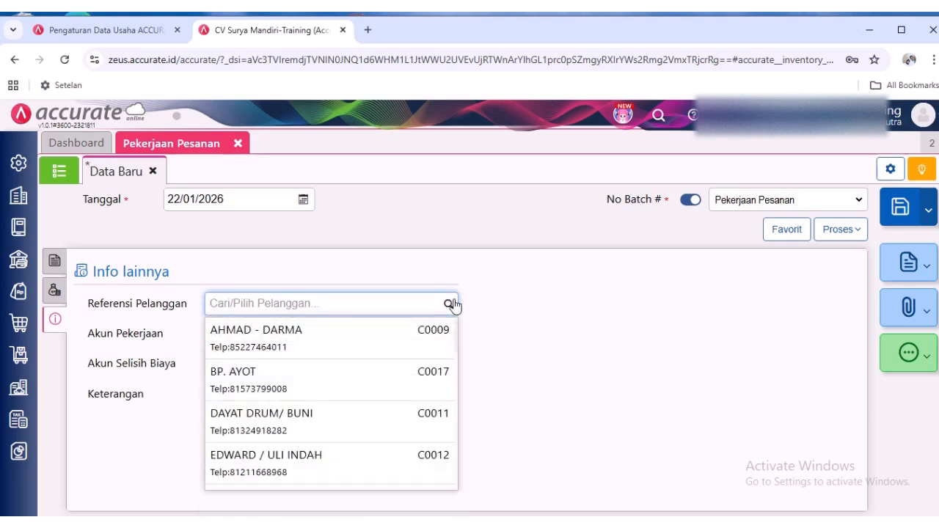
{"action": "type", "text": "umum"}
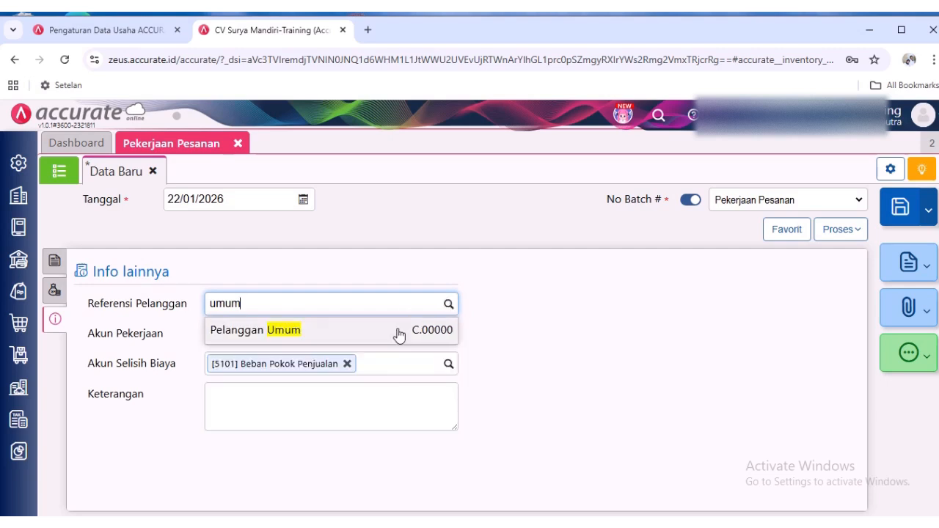
{"action": "left_click", "coordinate": [397, 336]}
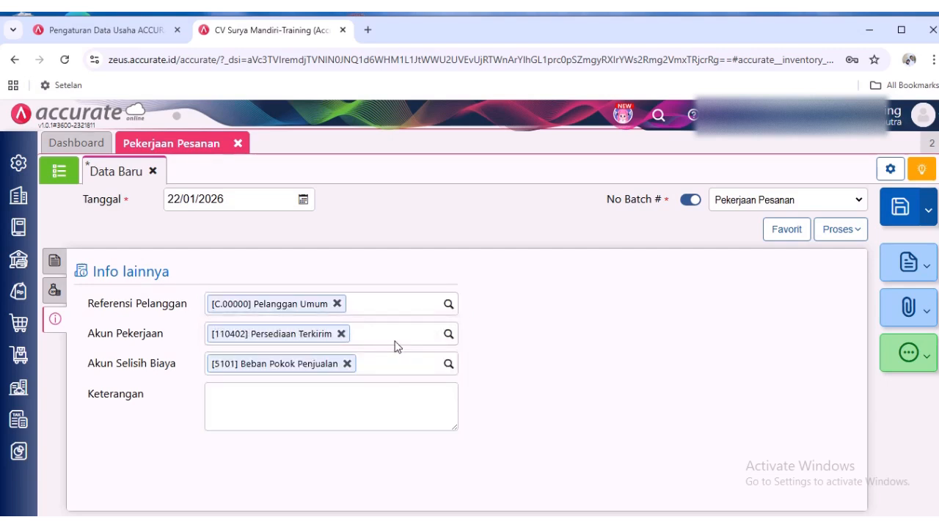
- Enter "Produksi Thiner Botol 330- 500Botol" as the work order's Keterangan
{"action": "left_click", "coordinate": [263, 408]}
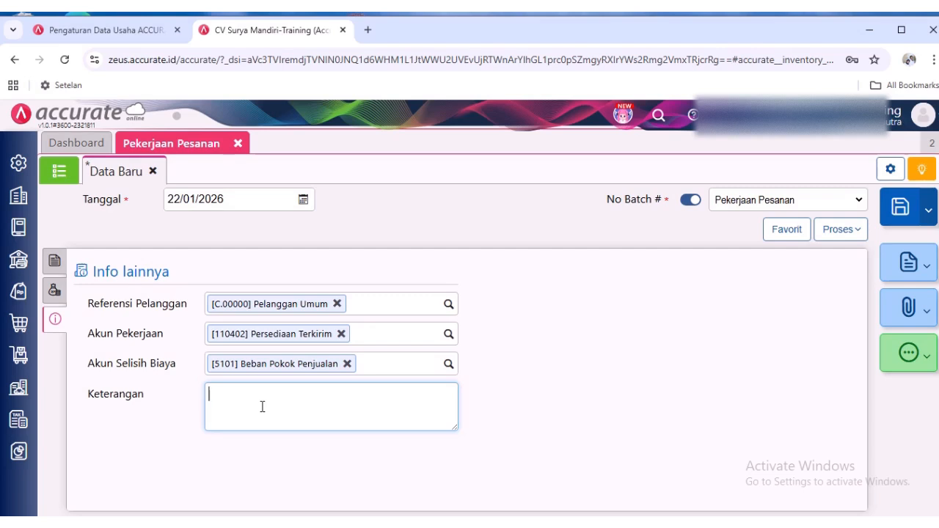
{"action": "type", "text": "Produki"}
{"action": "type", "text": "si Thun"}
{"action": "type", "text": "e"}
{"action": "type", "text": "er Botol"}
{"action": "type", "text": " 2"}
{"action": "type", "text": "330"}
{"action": "type", "text": "-"}
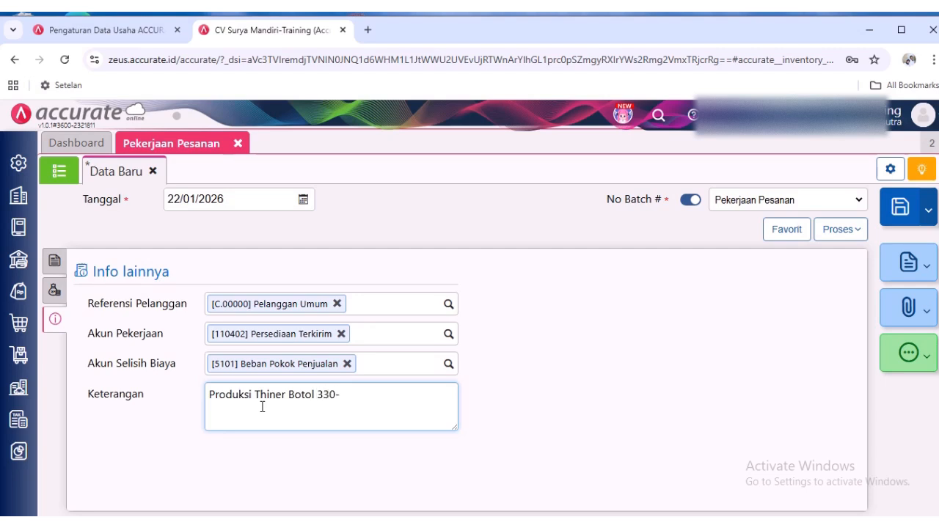
{"action": "type", "text": " !))"}
{"action": "type", "text": "500"}
{"action": "type", "text": "B"}
{"action": "type", "text": "ot"}
{"action": "key", "text": "BackSpace"}
{"action": "type", "text": "ol"}
{"action": "left_click_drag", "start_coordinate": [343, 396], "coordinate": [390, 396]}
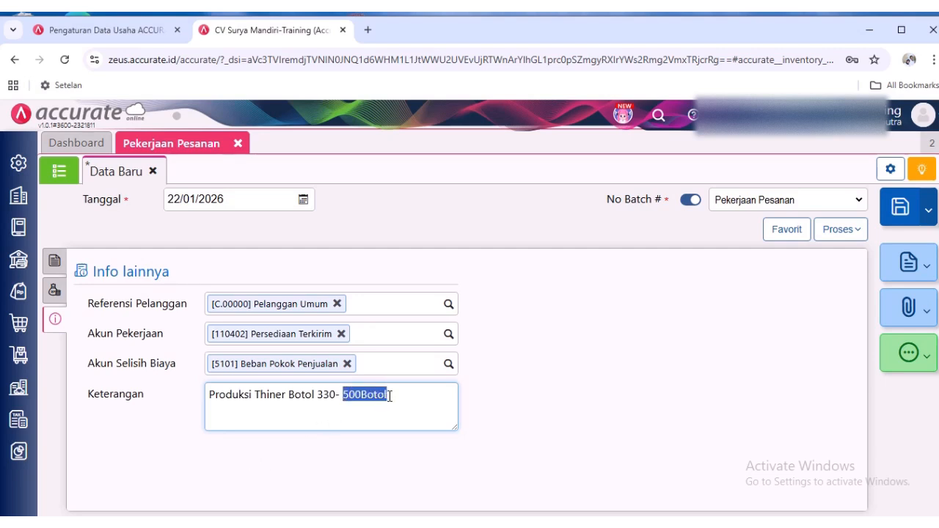
{"action": "left_click", "coordinate": [422, 416]}
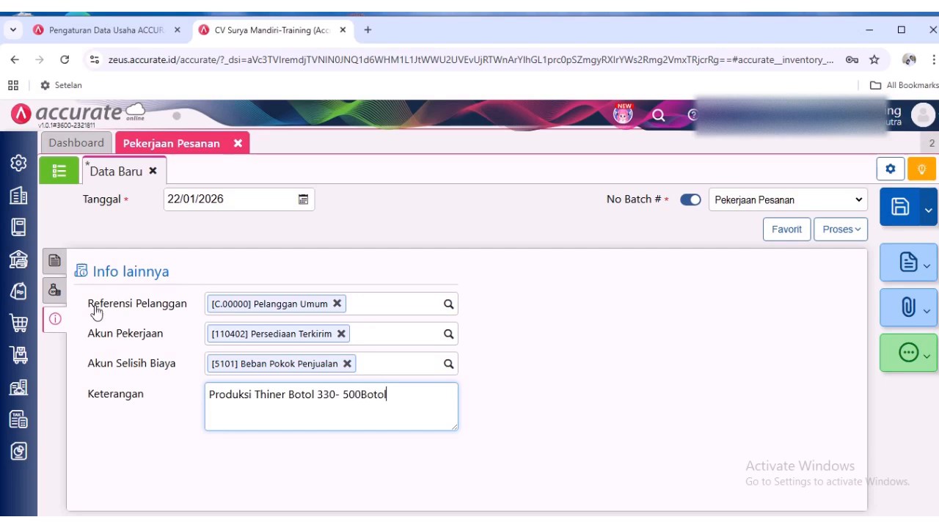
- Add the item Botol to the work order's item details with a quantity of 500
{"action": "left_click", "coordinate": [54, 259]}
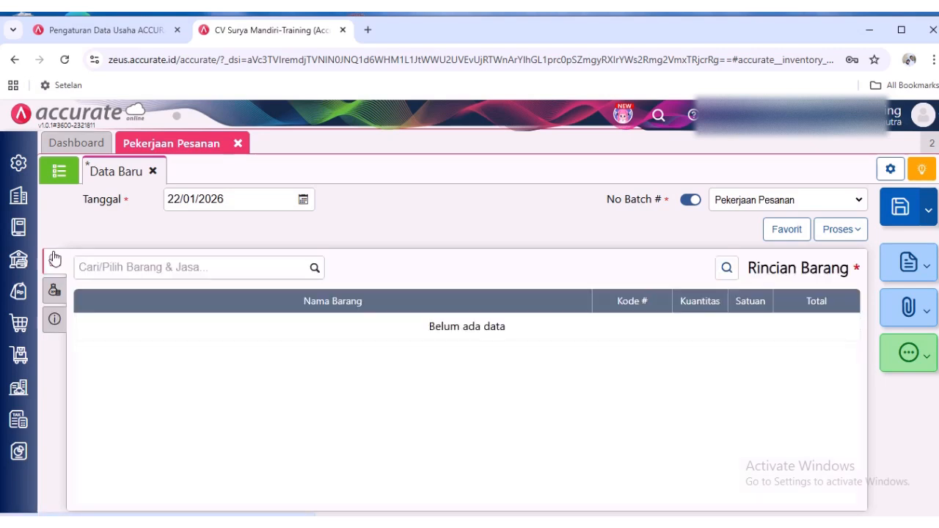
{"action": "left_click", "coordinate": [317, 269]}
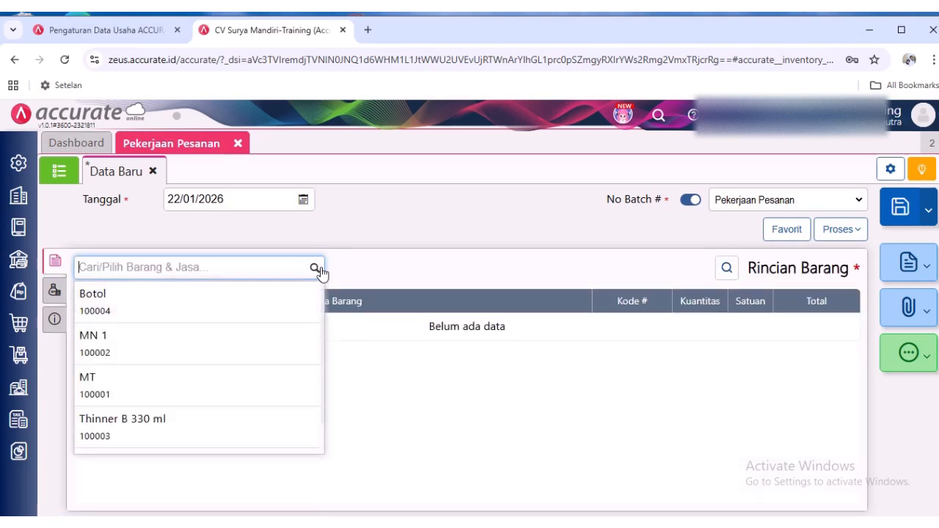
{"action": "left_click", "coordinate": [294, 306]}
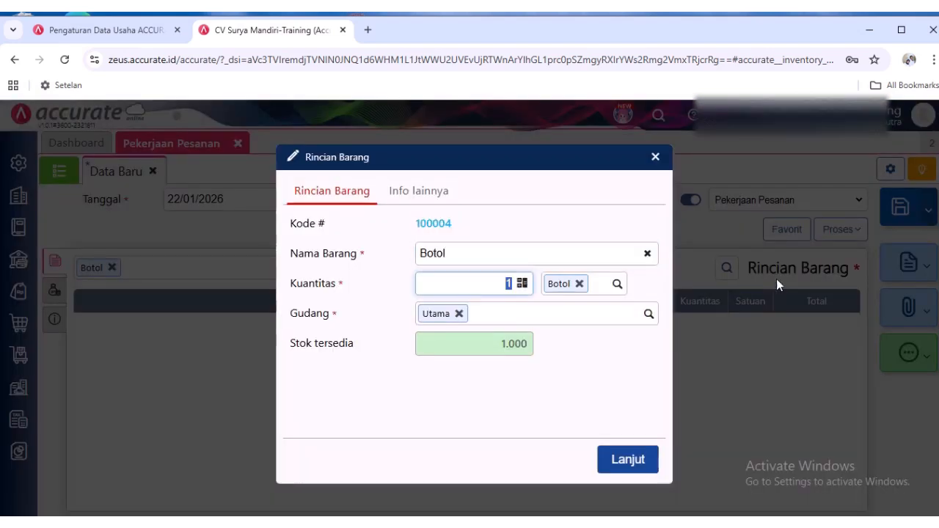
{"action": "type", "text": "500"}
{"action": "left_click", "coordinate": [611, 464]}
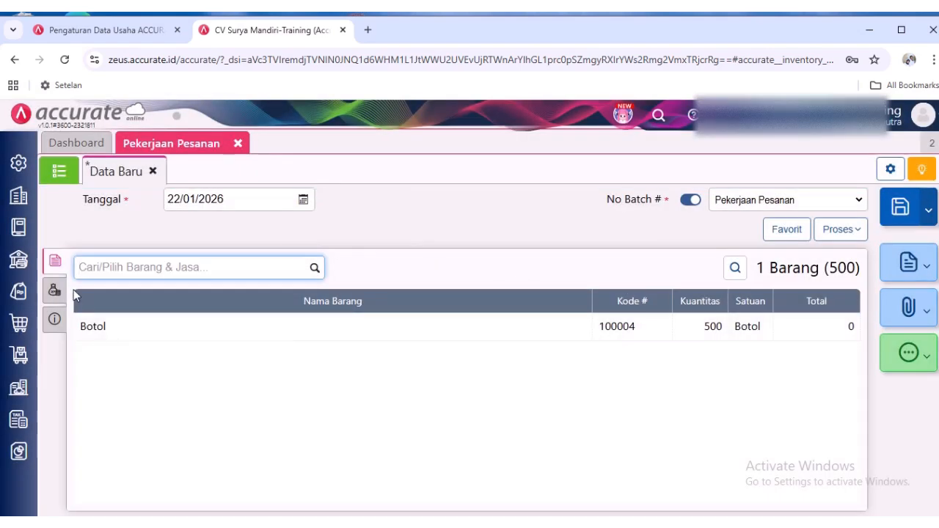
{"action": "left_click", "coordinate": [319, 273]}
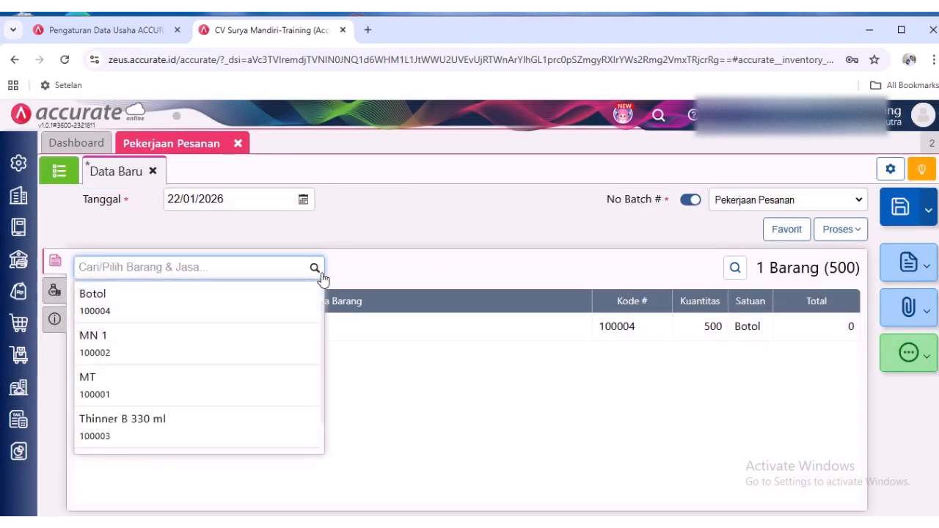
{"action": "left_click", "coordinate": [284, 424]}
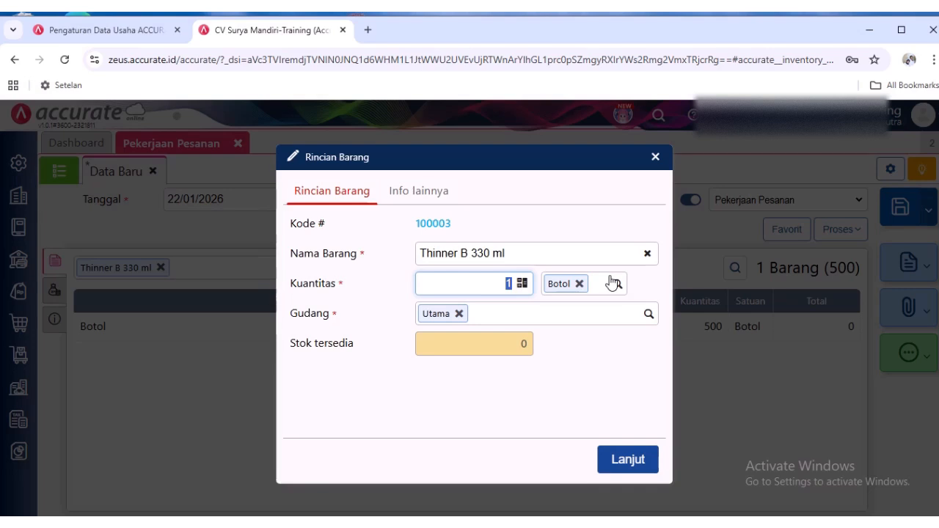
{"action": "type", "text": "170"}
{"action": "left_click", "coordinate": [657, 158]}
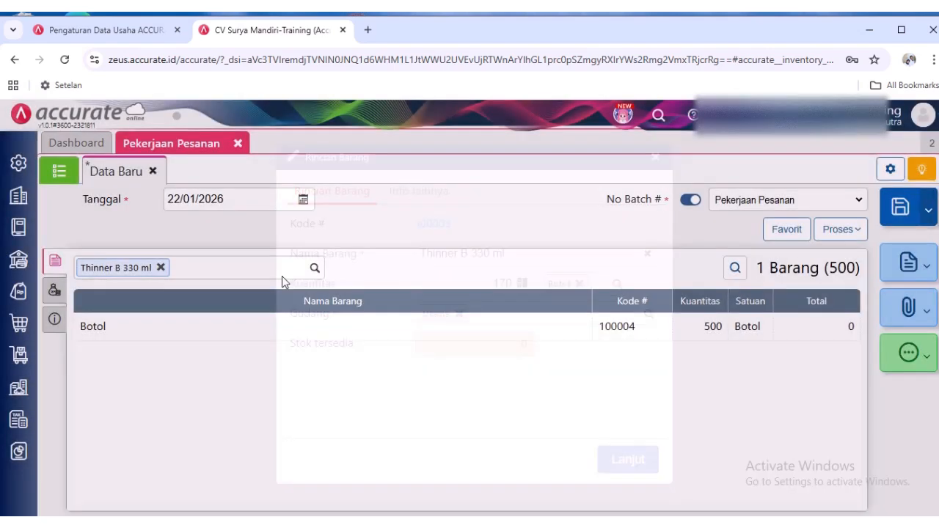
{"action": "left_click", "coordinate": [312, 267]}
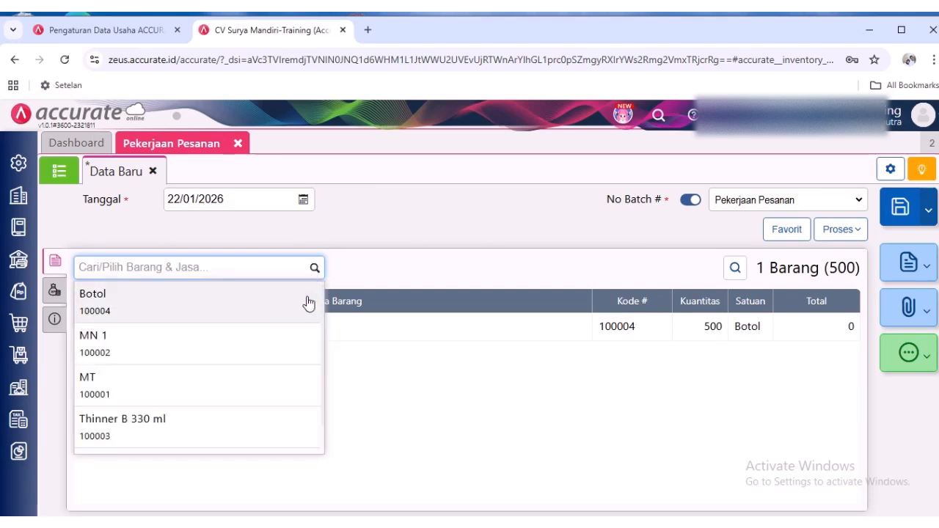
{"action": "left_click", "coordinate": [288, 383]}
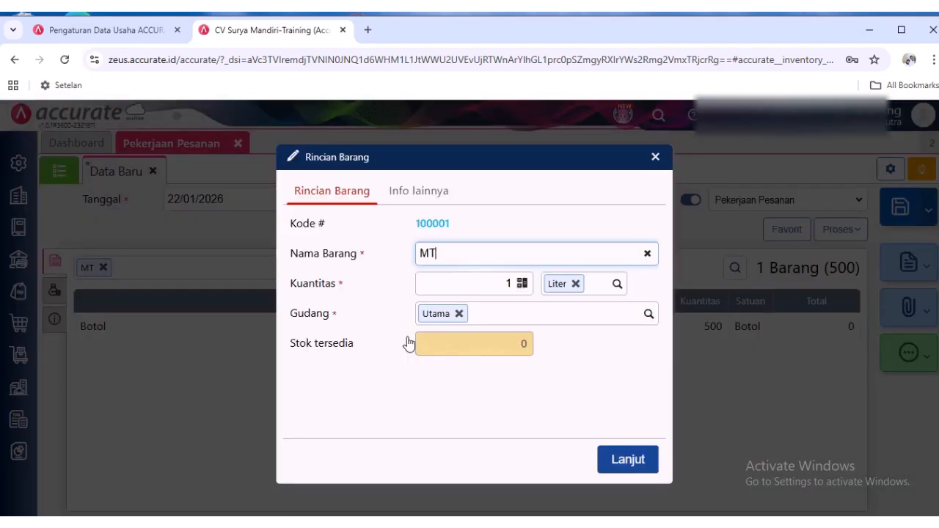
{"action": "left_click", "coordinate": [478, 286]}
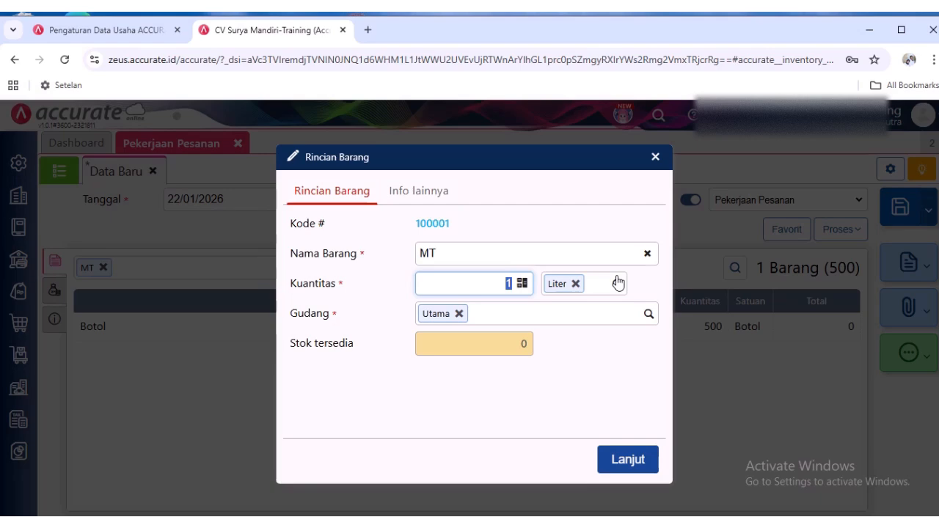
{"action": "type", "text": "170"}
{"action": "left_click", "coordinate": [653, 157]}
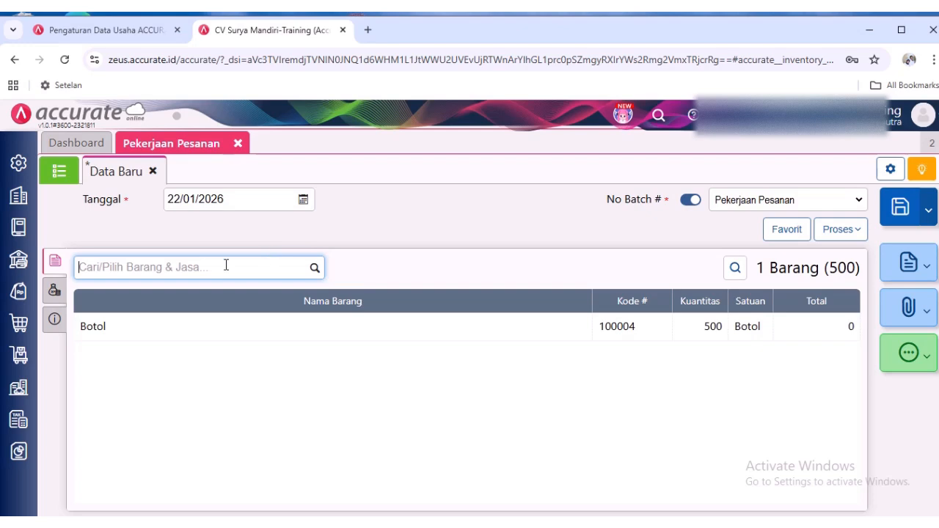
- Add the item MN 1 to the work order's item details with a quantity of 175 Liter
{"action": "left_click", "coordinate": [316, 269]}
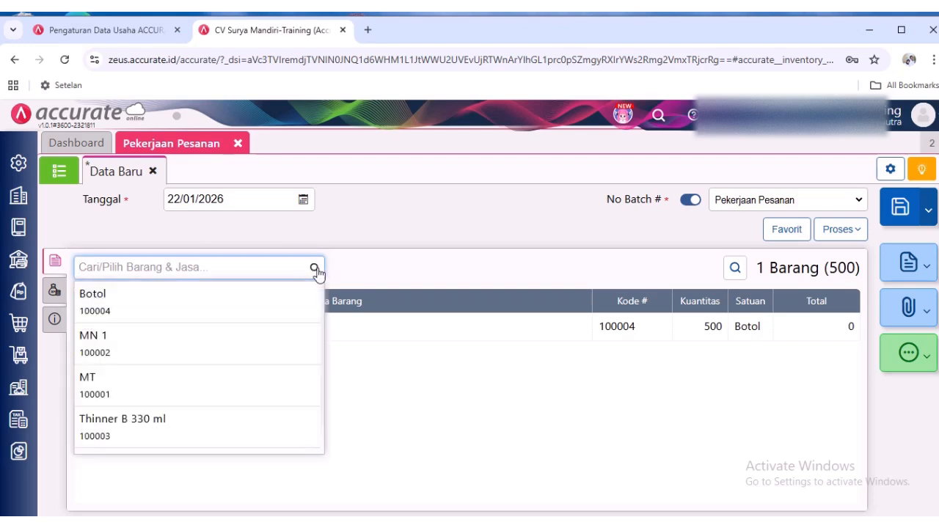
{"action": "left_click", "coordinate": [284, 351]}
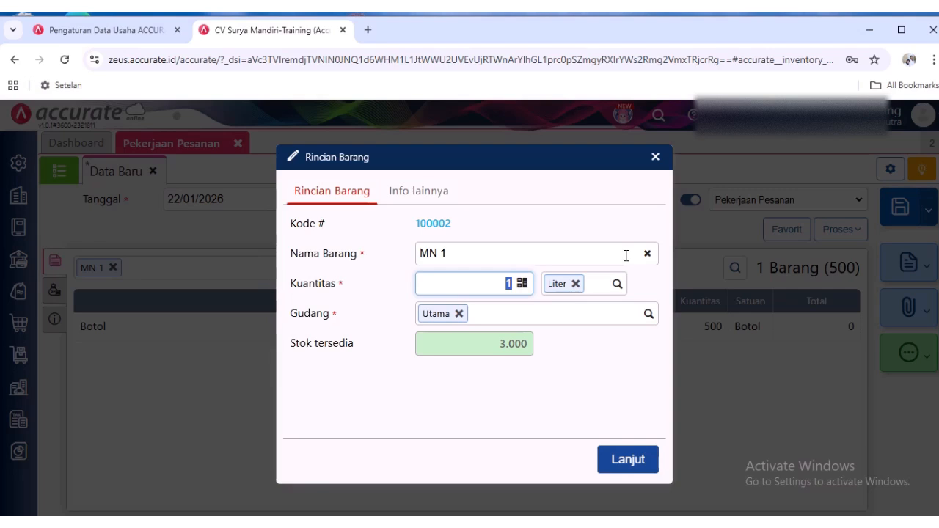
{"action": "type", "text": "750"}
{"action": "key", "text": "BackSpace"}
{"action": "key", "text": "BackSpace"}
{"action": "key", "text": "BackSpace"}
{"action": "type", "text": "175"}
{"action": "left_click", "coordinate": [633, 461]}
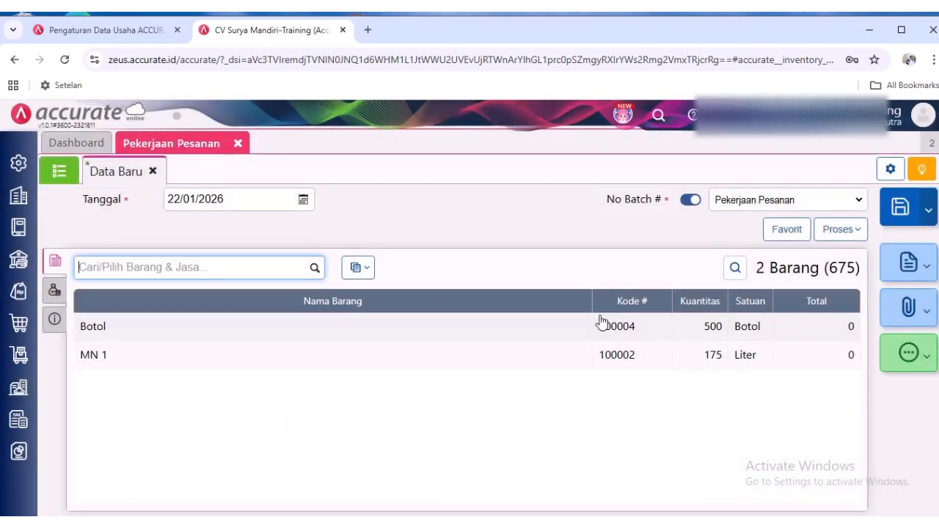
- Review the work order's Info lainnya and Biaya Lainnya, and return to its item details
{"action": "left_click", "coordinate": [51, 333]}
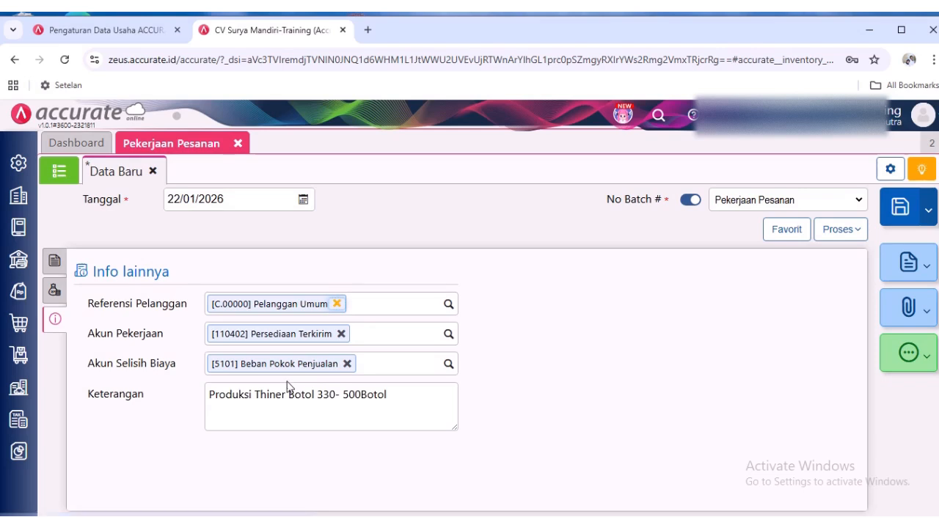
{"action": "left_click", "coordinate": [315, 398]}
{"action": "left_click", "coordinate": [54, 290]}
{"action": "left_click", "coordinate": [55, 260]}
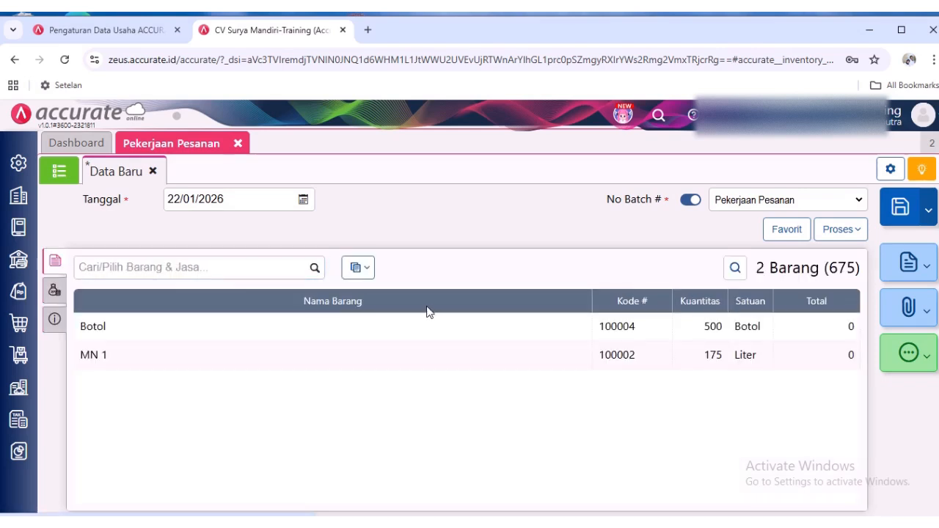
{"action": "left_click", "coordinate": [56, 291]}
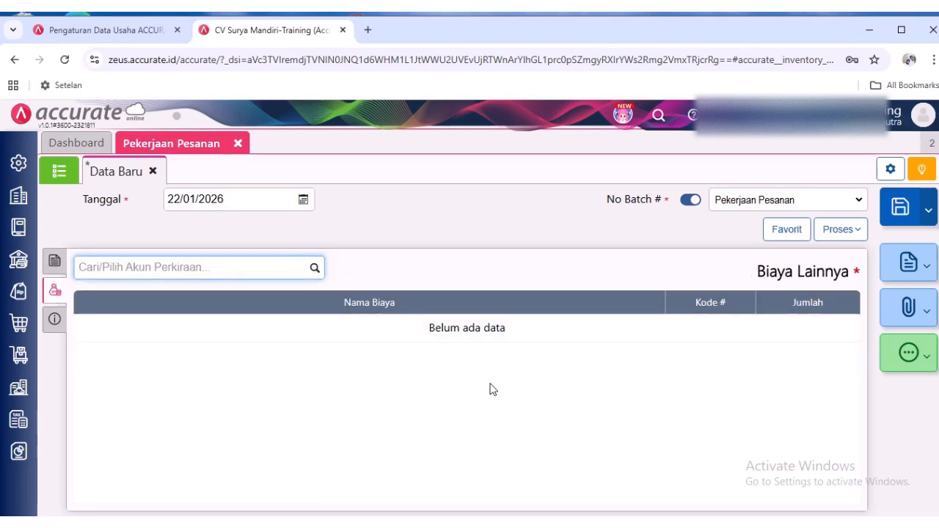
{"action": "left_click", "coordinate": [55, 260]}
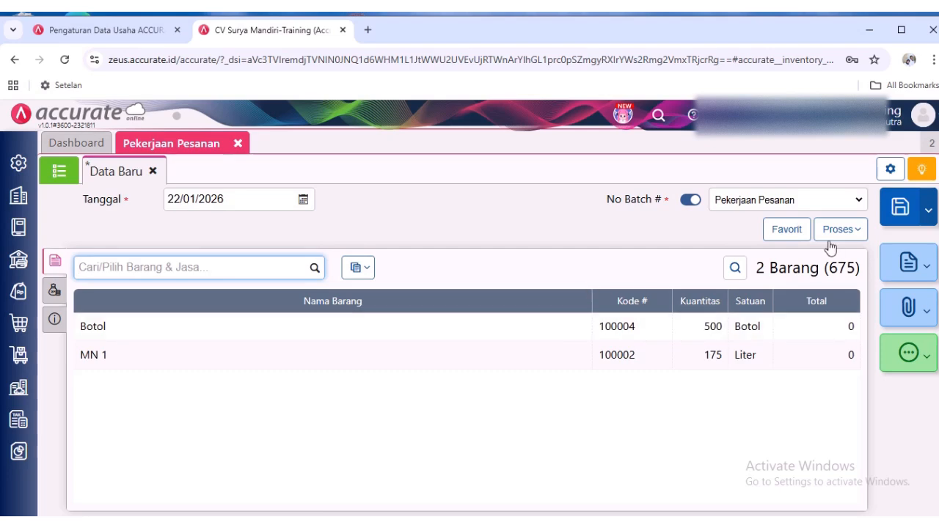
- Save the work order by printing it with the Pekerjaan Pesanan - Default layout, and close the report preview
{"action": "left_click", "coordinate": [929, 214]}
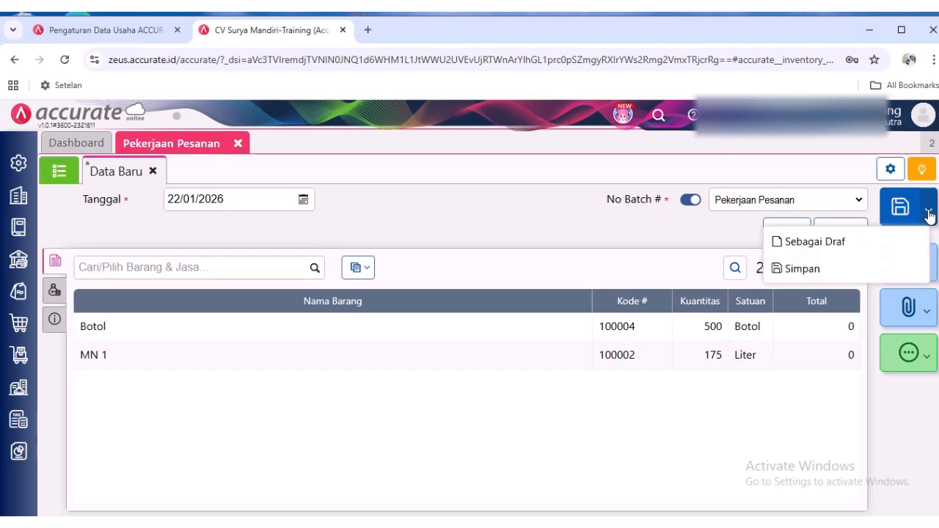
{"action": "left_click", "coordinate": [929, 214]}
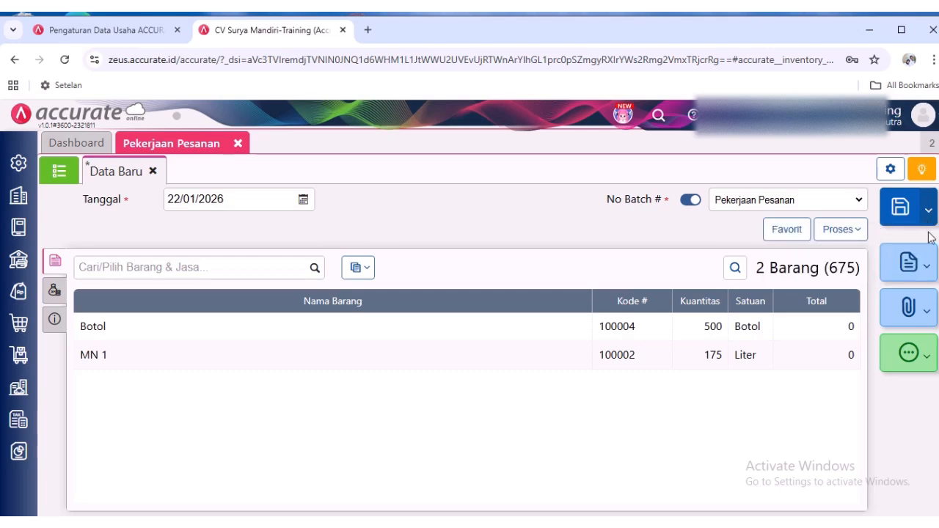
{"action": "left_click", "coordinate": [928, 265]}
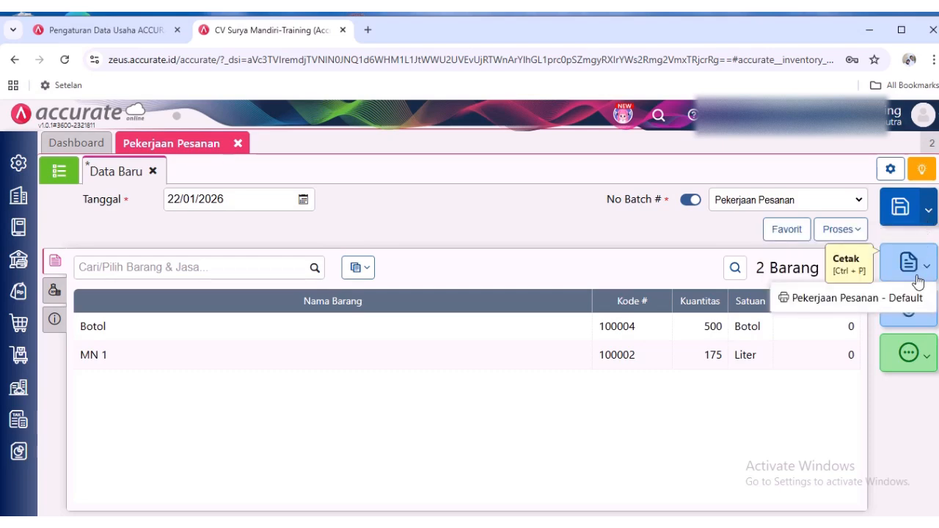
{"action": "left_click", "coordinate": [780, 301]}
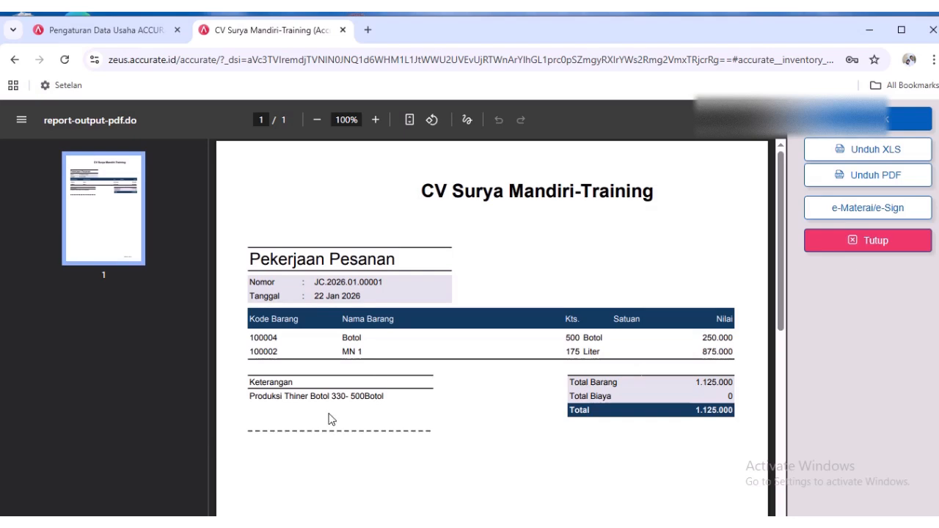
{"action": "left_click", "coordinate": [834, 242]}
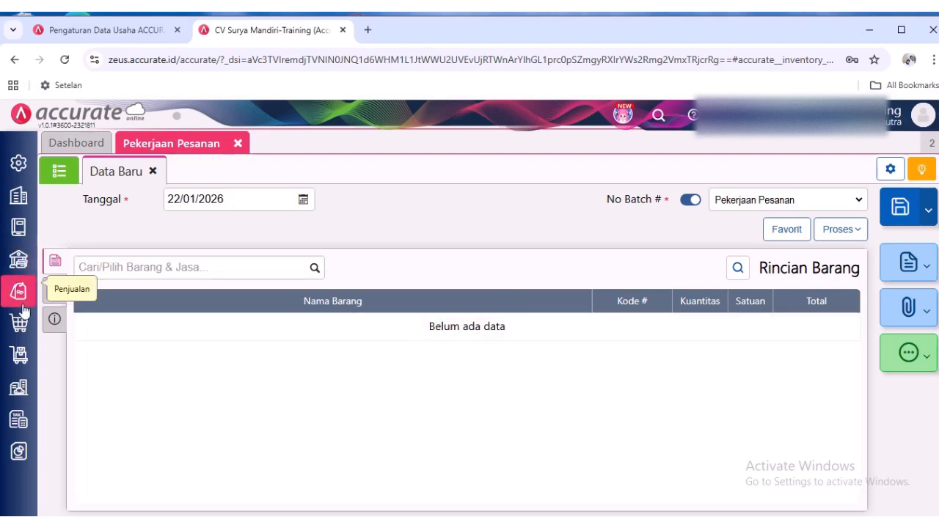
- Open a new Penambahan Bahan Baku form from Persediaan and select the work order "Produksi Thiner Botol 330- 500Botol" as No Pekerjaan
{"action": "left_click", "coordinate": [19, 355]}
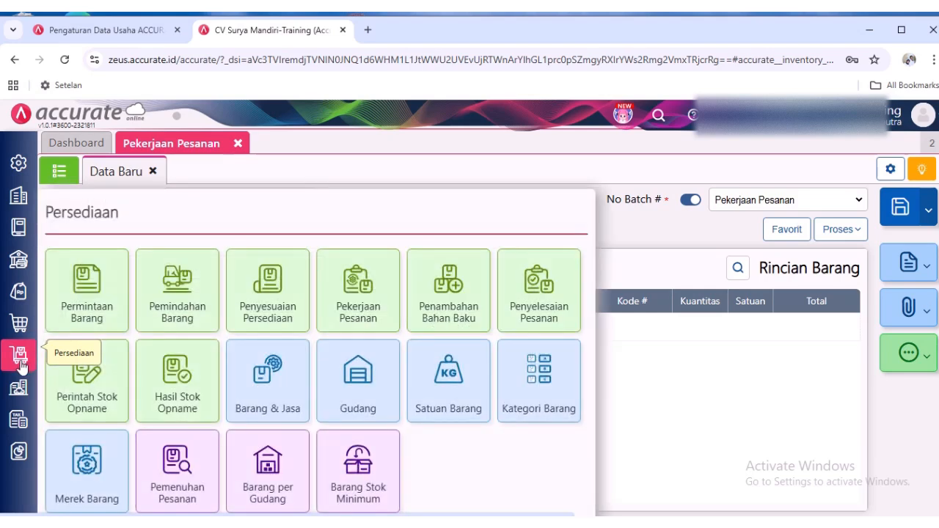
{"action": "left_click", "coordinate": [445, 301]}
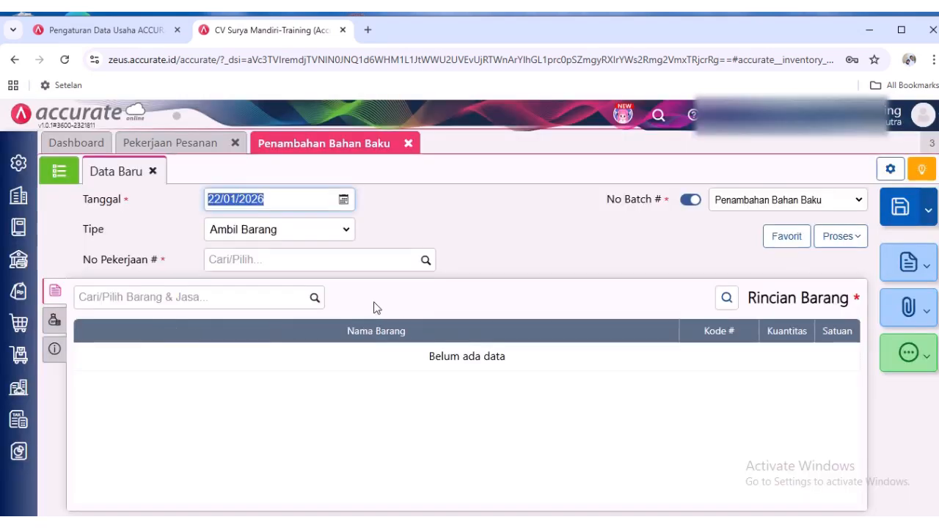
{"action": "left_click", "coordinate": [422, 264]}
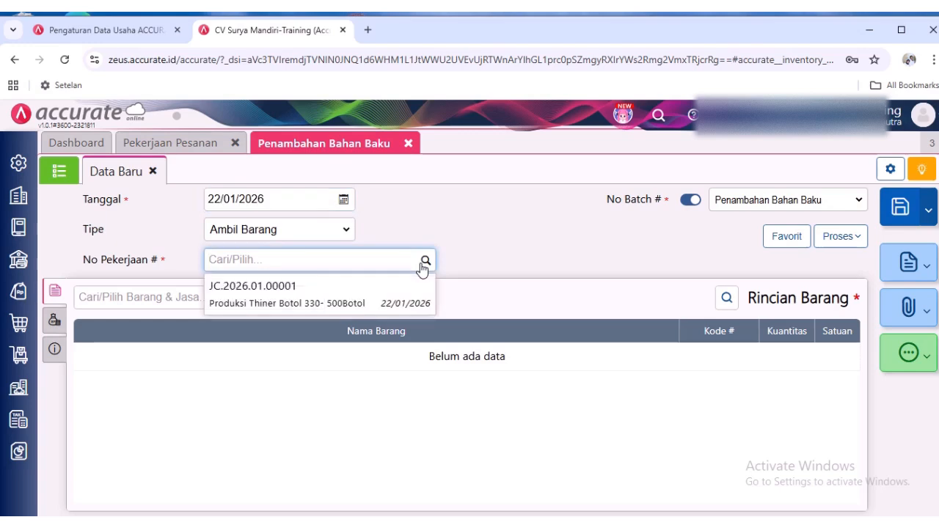
{"action": "left_click", "coordinate": [393, 312]}
- Add the item Botol with a quantity of 2 to the raw material addition and save the transaction
{"action": "left_click", "coordinate": [315, 298]}
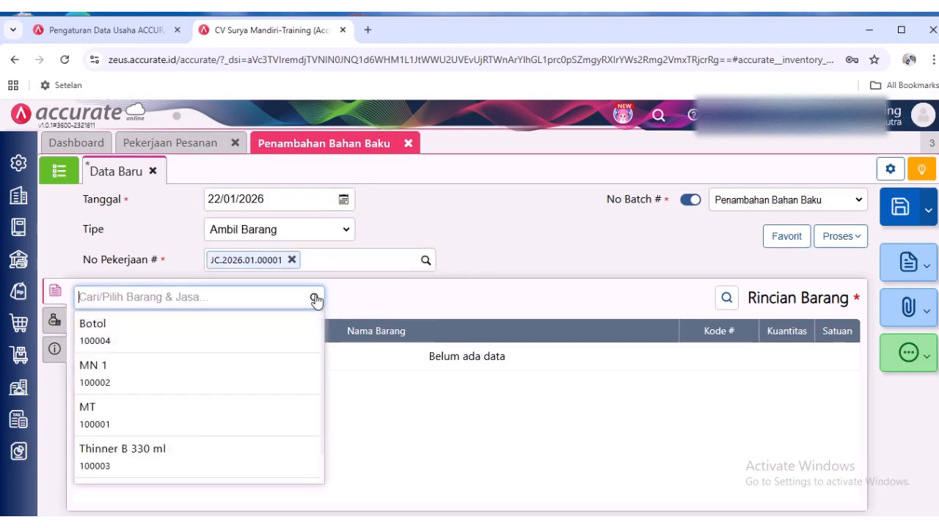
{"action": "left_click", "coordinate": [285, 336]}
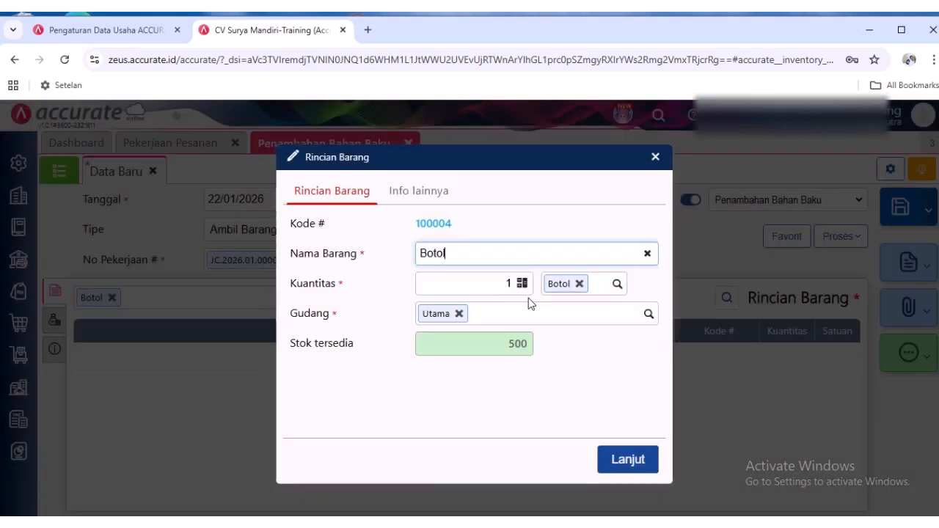
{"action": "left_click", "coordinate": [506, 286]}
{"action": "type", "text": "2"}
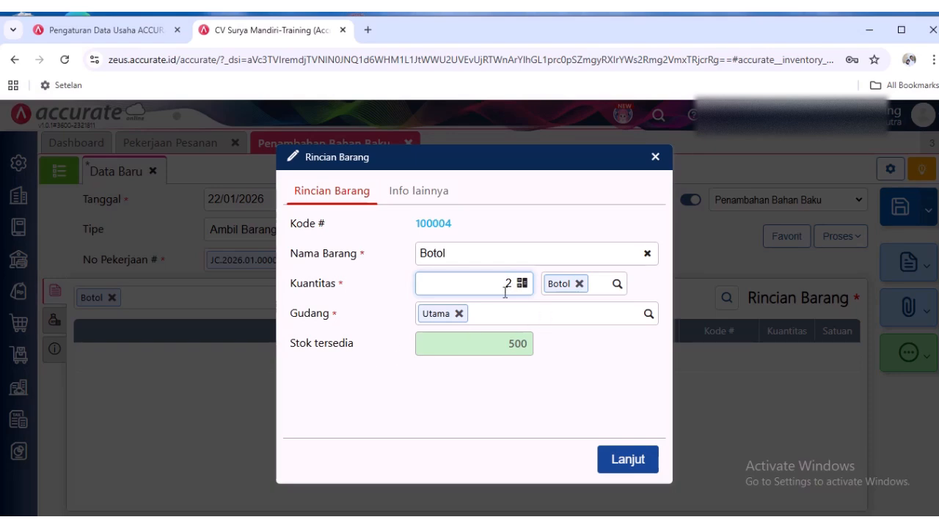
{"action": "left_click", "coordinate": [625, 462]}
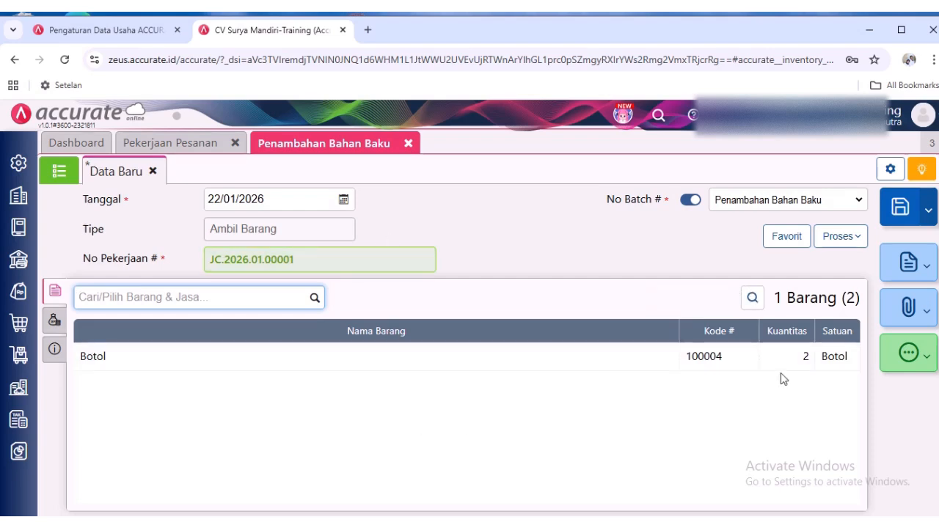
{"action": "left_click", "coordinate": [903, 218]}
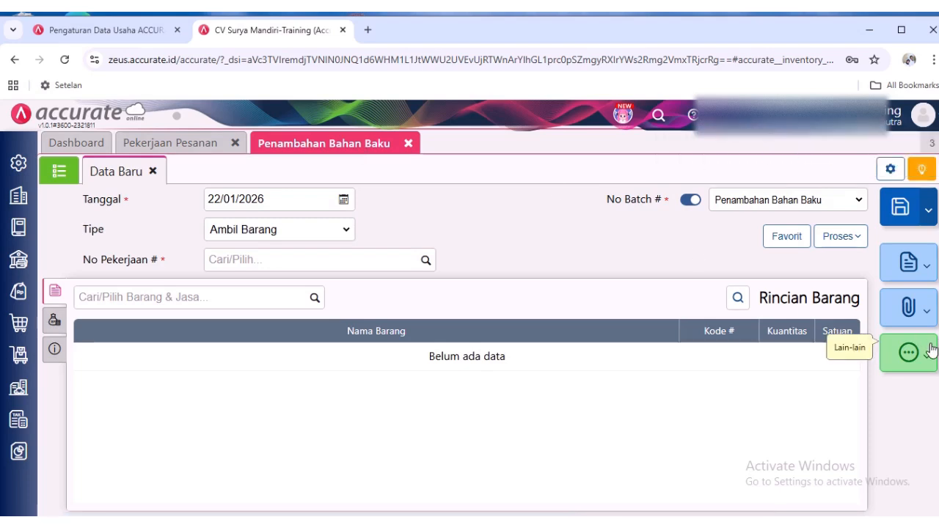
- Return to Pekerjaan Pesanan, close the blank form and open the saved work order "Produksi Thiner Botol 330- 500Botol"
{"action": "left_click", "coordinate": [935, 373]}
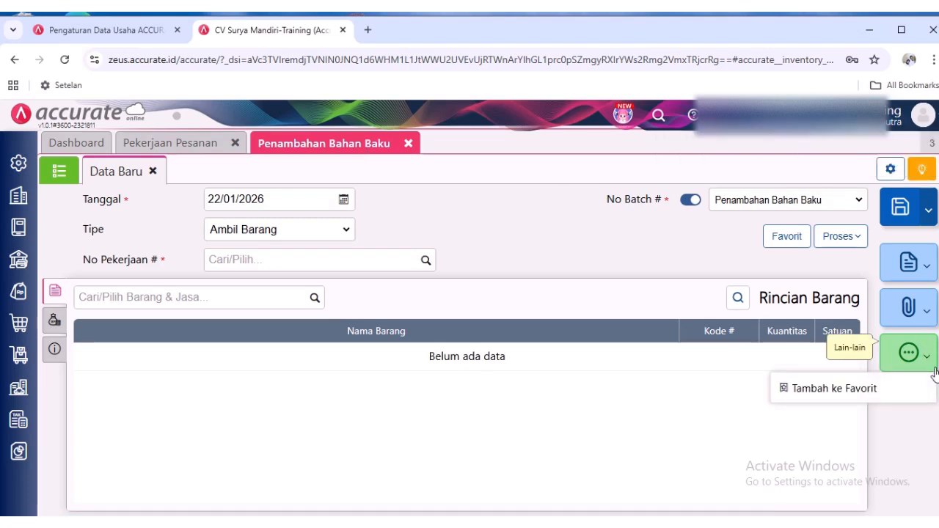
{"action": "left_click", "coordinate": [535, 429]}
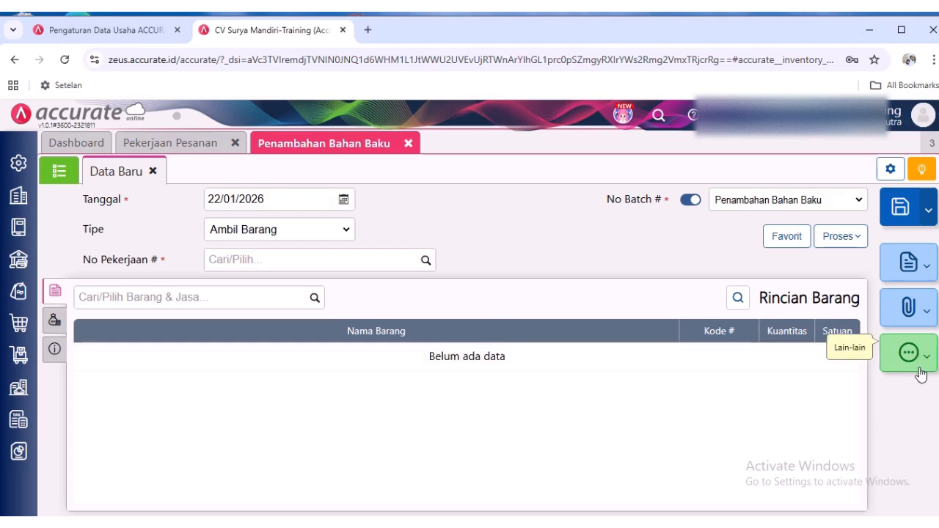
{"action": "left_click", "coordinate": [147, 146]}
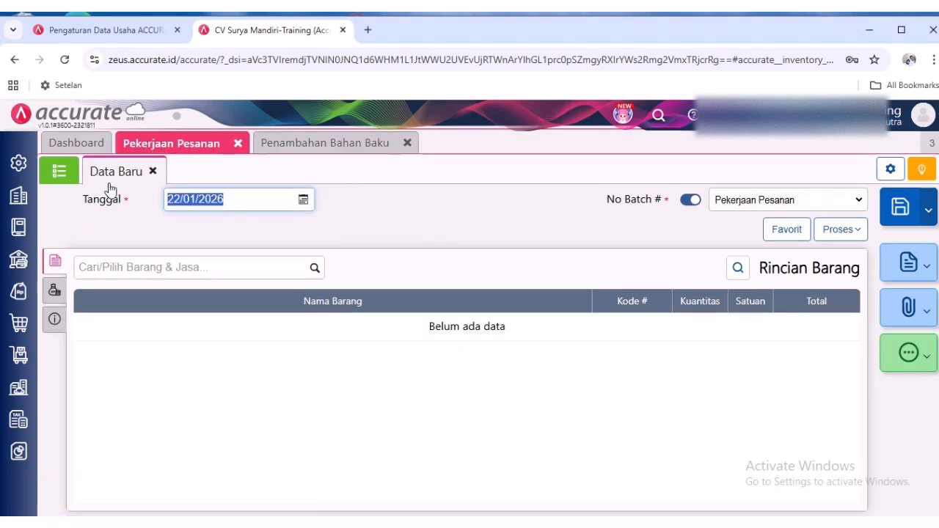
{"action": "left_click", "coordinate": [154, 171]}
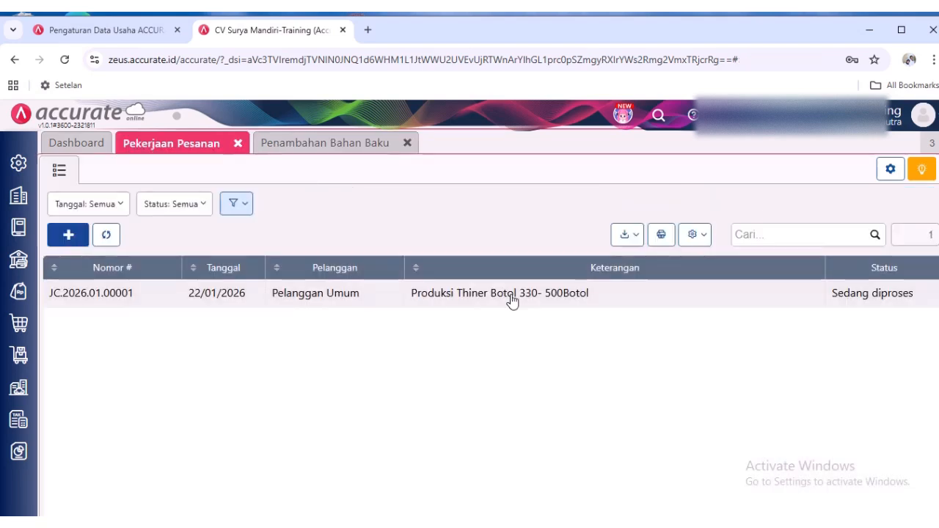
{"action": "left_click", "coordinate": [511, 301]}
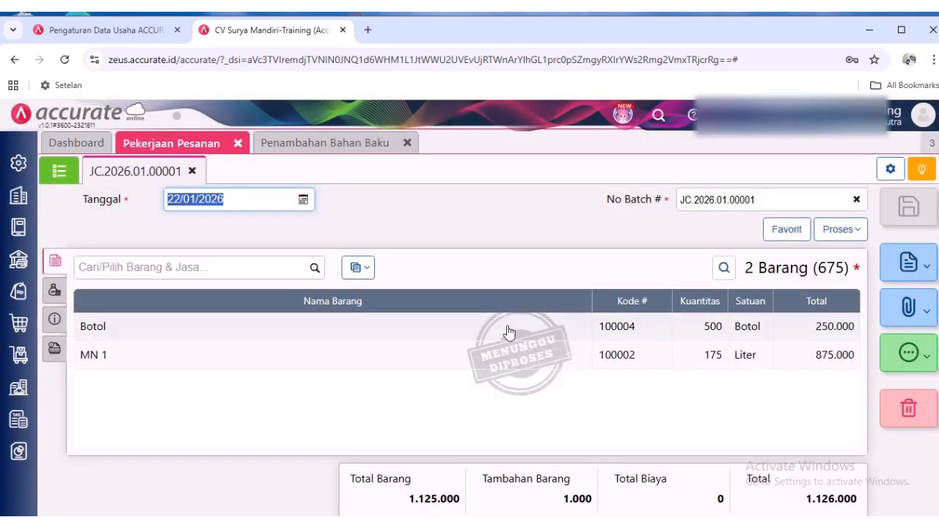
- Save the work order as a favorite transaction named "Rumus Produksi Thiner 330 untuk 300 Botol"
{"action": "left_click", "coordinate": [928, 361]}
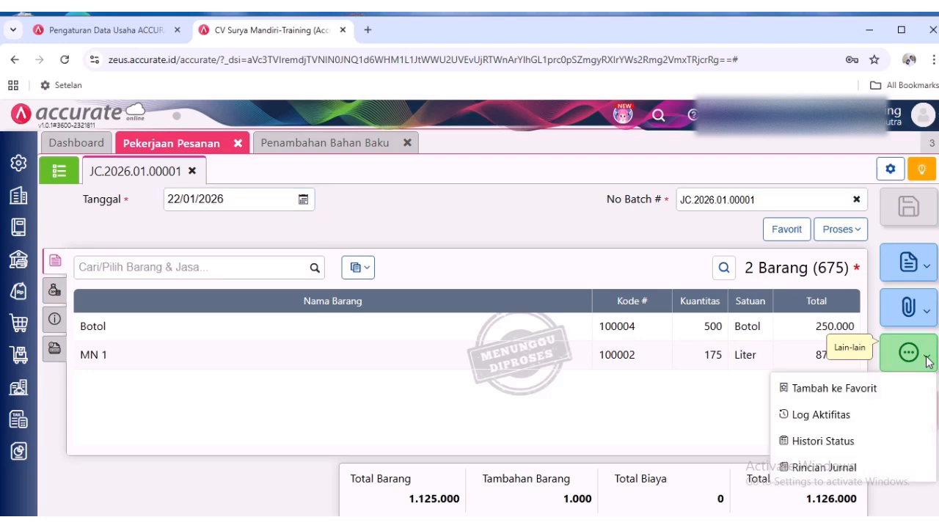
{"action": "left_click", "coordinate": [888, 396]}
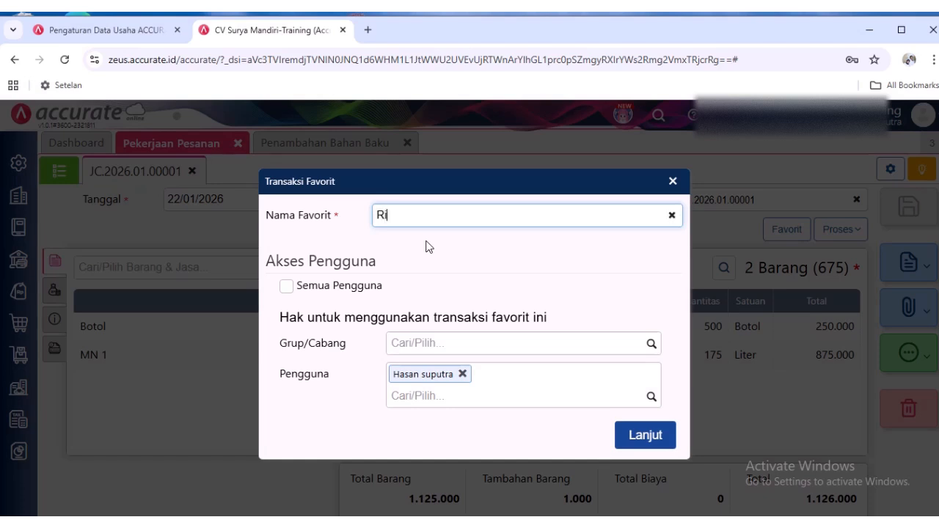
{"action": "type", "text": "Rumus Produksi Thiner"}
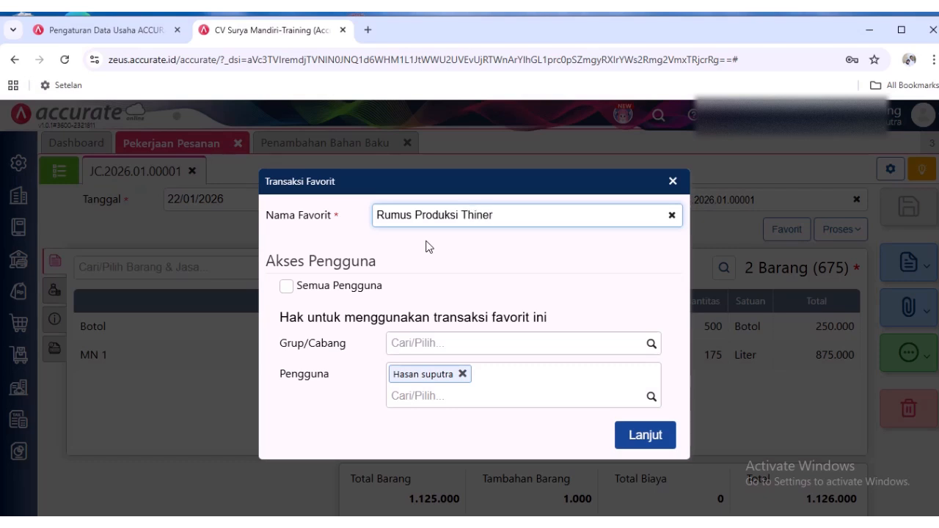
{"action": "type", "text": "untuk 300 Botol"}
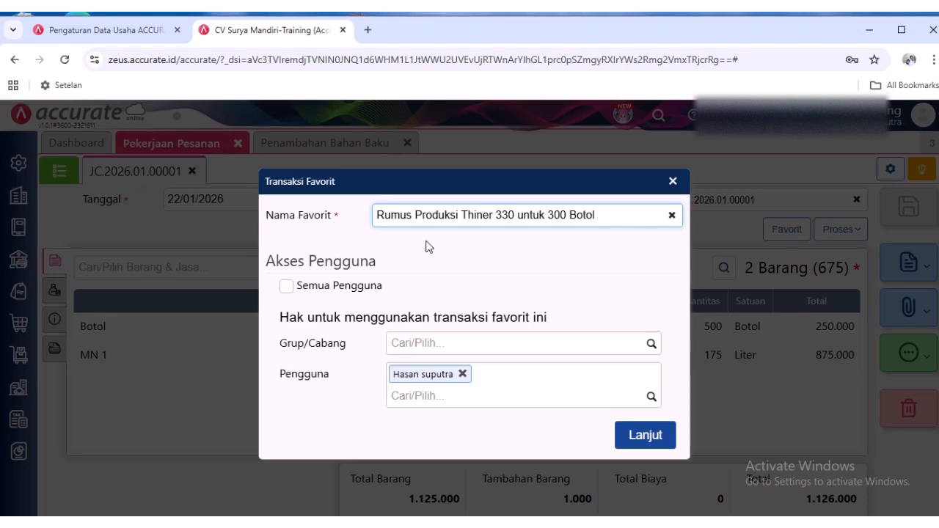
{"action": "left_click", "coordinate": [646, 434]}
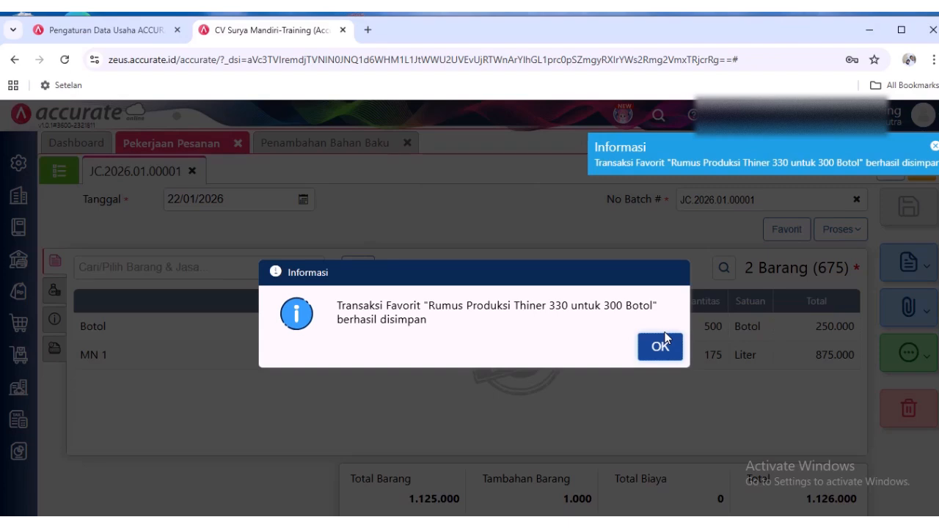
{"action": "left_click", "coordinate": [666, 349]}
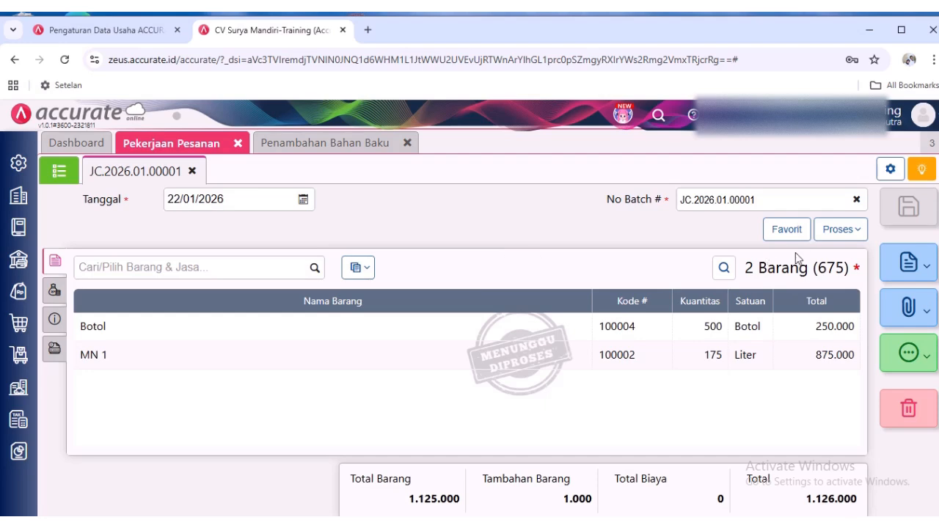
- Change the Keterangan of the open work order to "Produksi Thiner Botol 330- 300Botol" and save it
{"action": "left_click", "coordinate": [54, 348]}
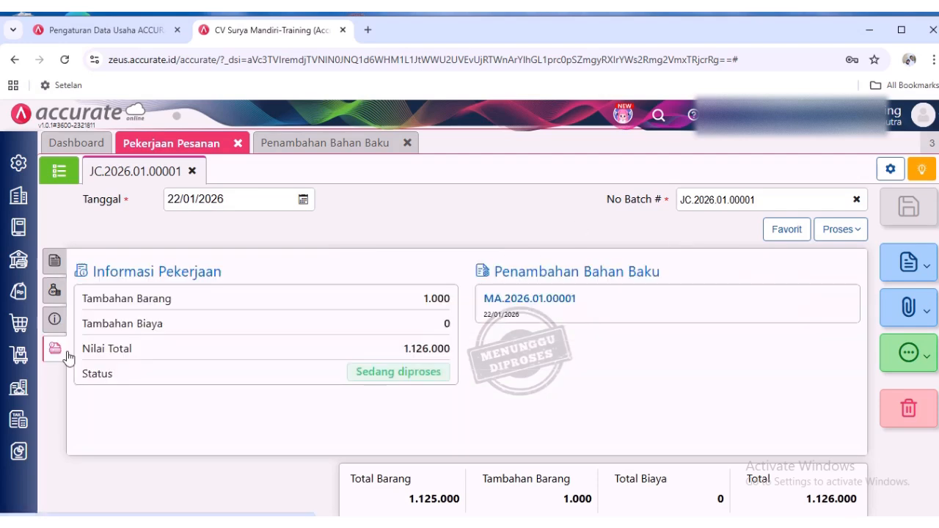
{"action": "left_click", "coordinate": [54, 319]}
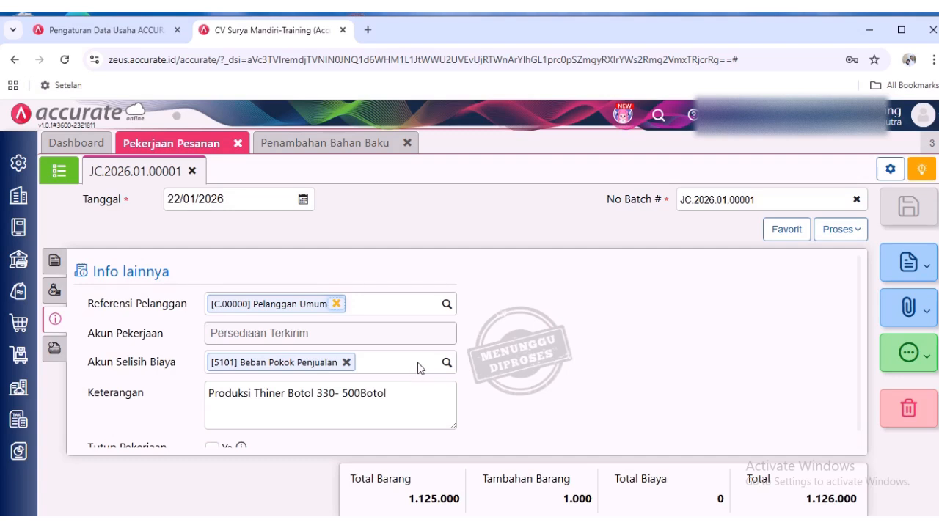
{"action": "left_click", "coordinate": [348, 396]}
{"action": "key", "text": "BackSpace"}
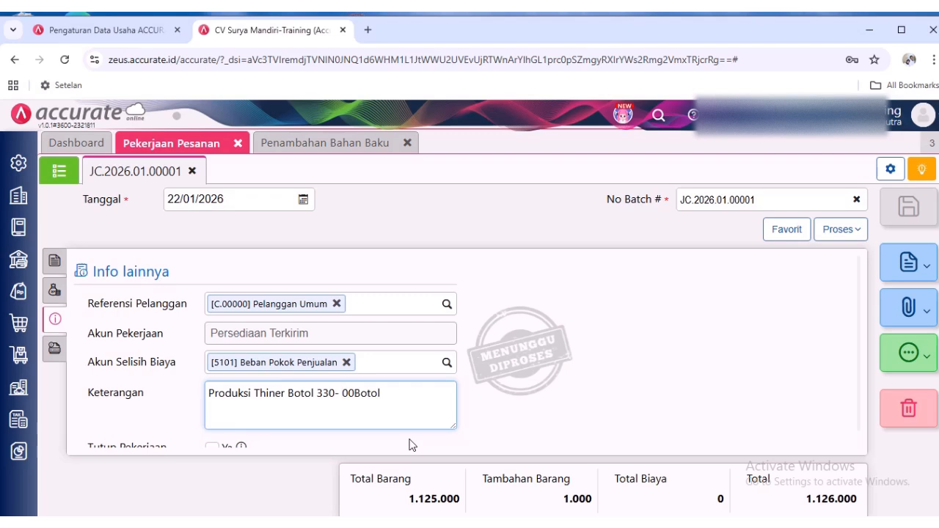
{"action": "type", "text": "3"}
{"action": "left_click", "coordinate": [613, 381]}
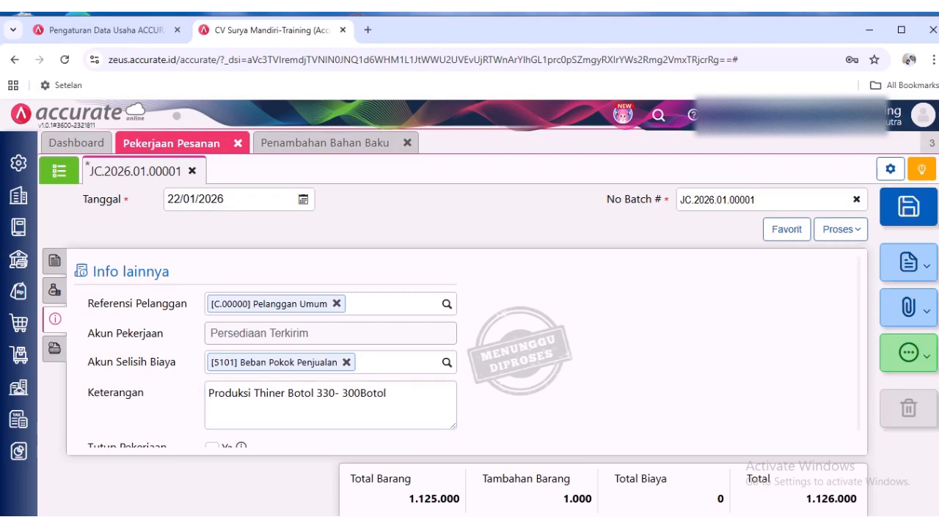
{"action": "left_click", "coordinate": [909, 206]}
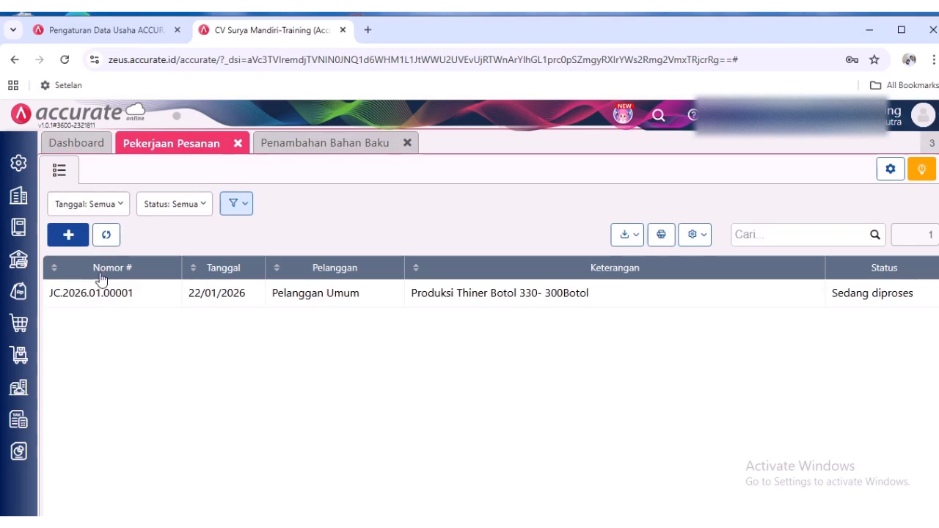
- Create a new work order and fill in its items from the favorite transaction "Rumus Produksi Thiner 330 untuk 300 Botol"
{"action": "left_click", "coordinate": [69, 235]}
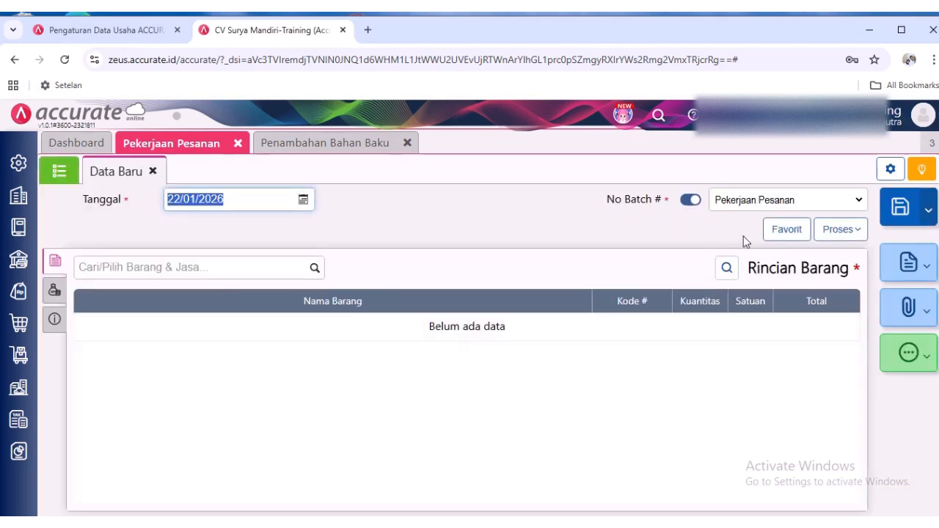
{"action": "left_click", "coordinate": [784, 232]}
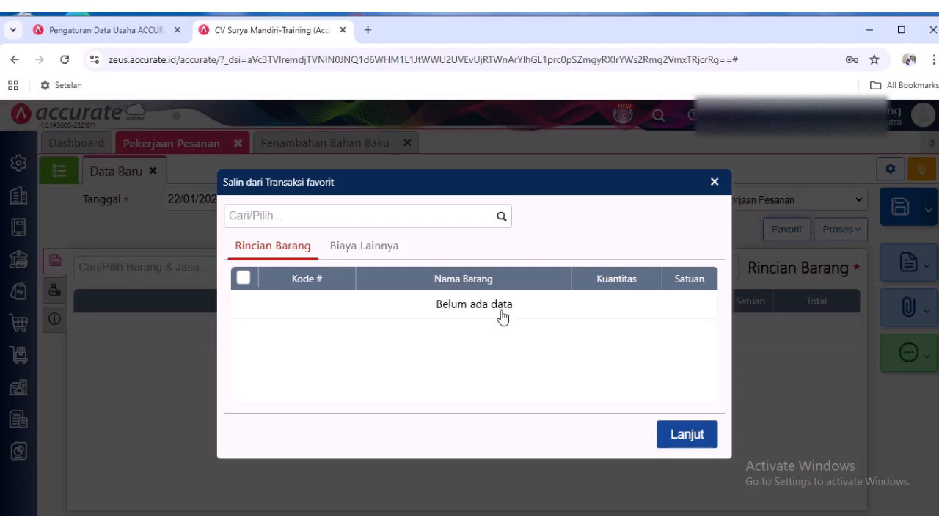
{"action": "left_click", "coordinate": [504, 217]}
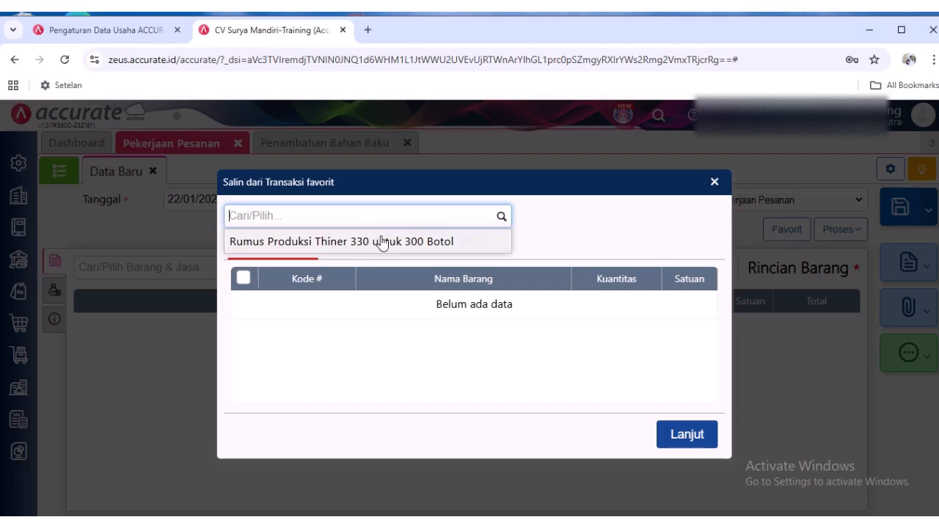
{"action": "left_click", "coordinate": [381, 243]}
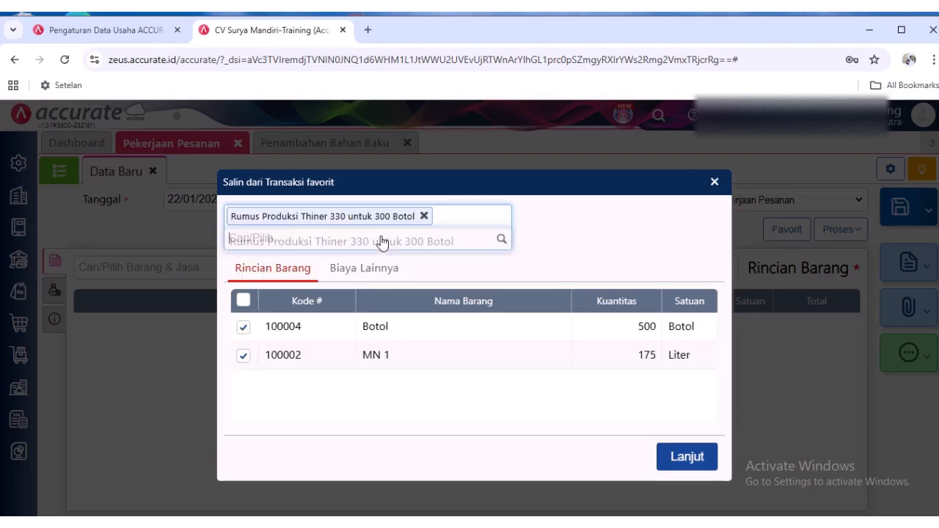
{"action": "left_click", "coordinate": [687, 457]}
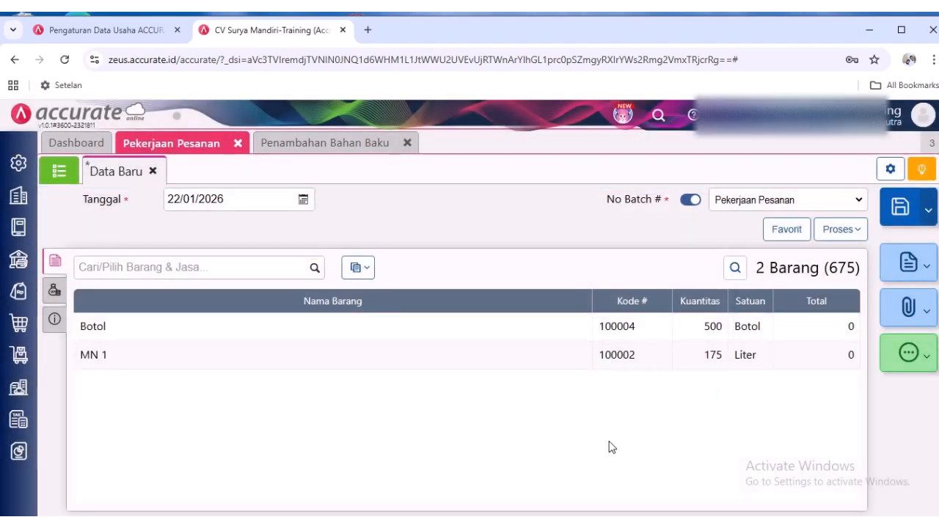
- Set Referensi Pelanggan to Pelanggan Umum in the new work order's additional information and try to save it
{"action": "left_click", "coordinate": [61, 299]}
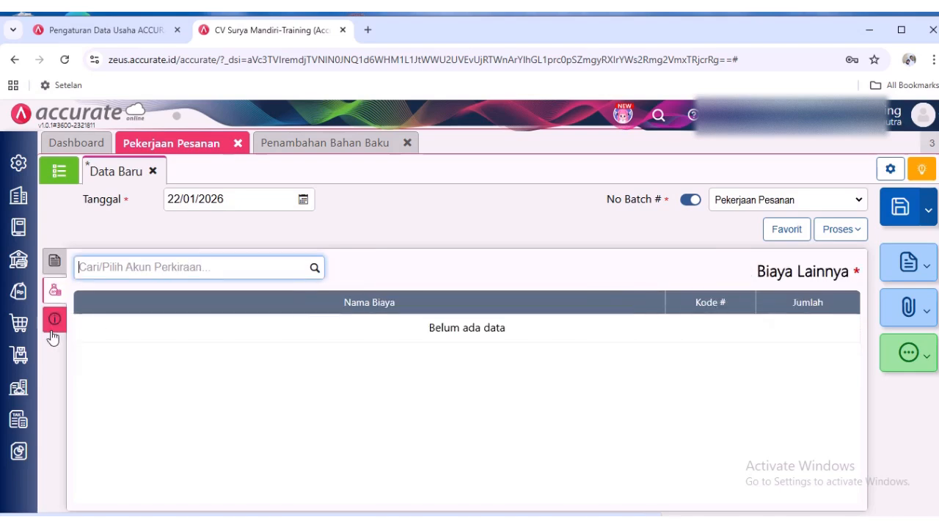
{"action": "left_click", "coordinate": [55, 317]}
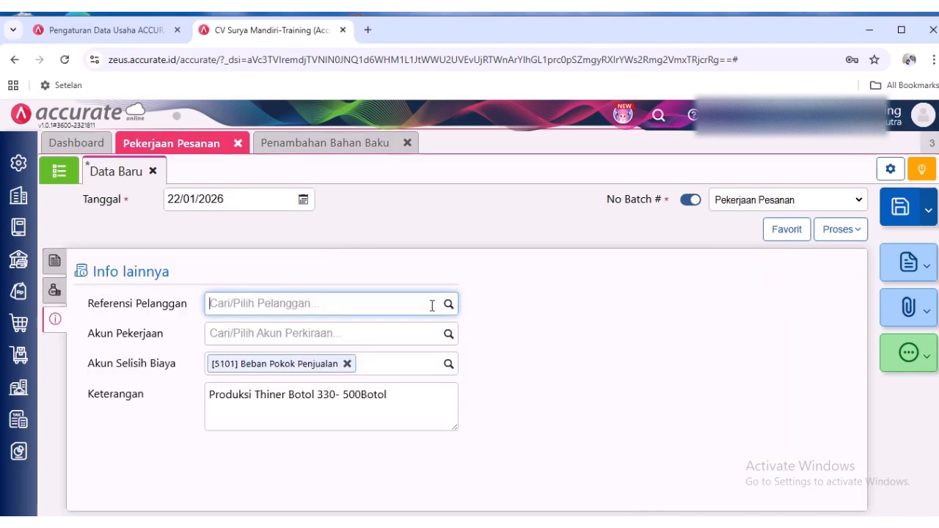
{"action": "type", "text": "umum"}
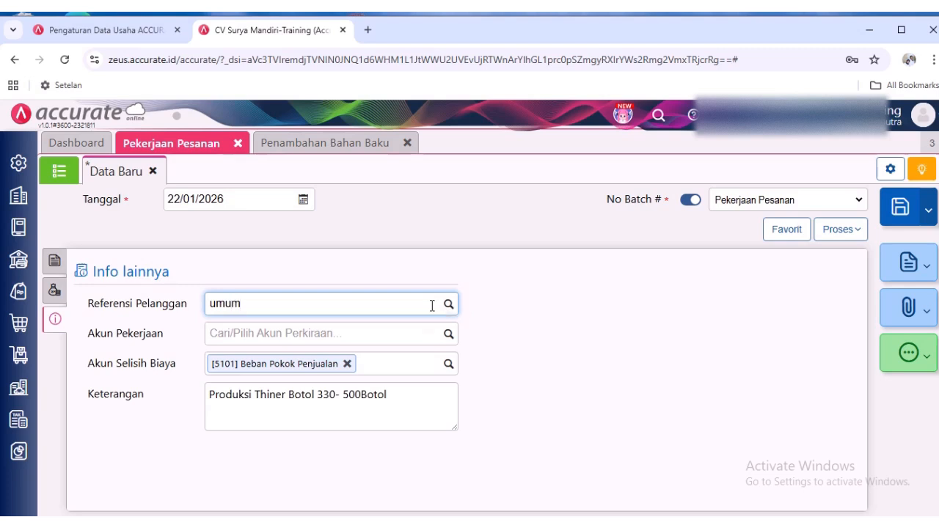
{"action": "left_click", "coordinate": [399, 334]}
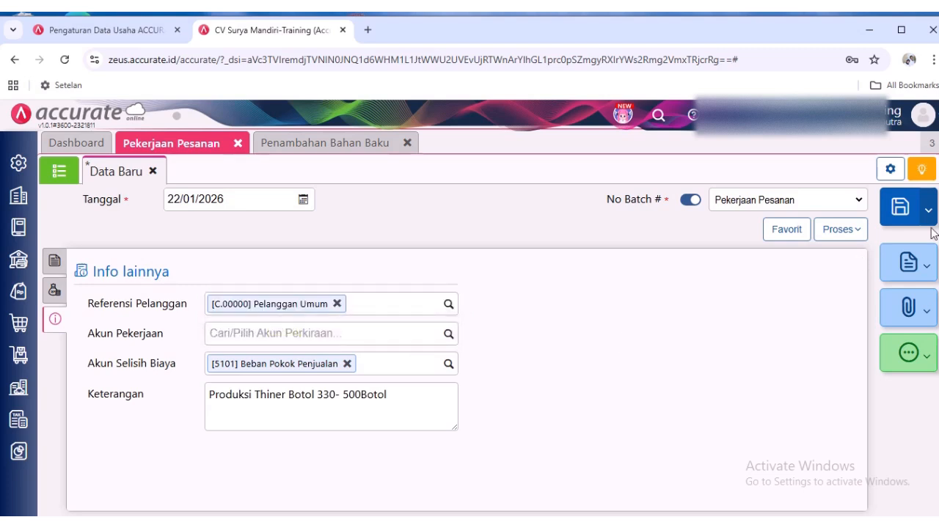
{"action": "left_click", "coordinate": [899, 208]}
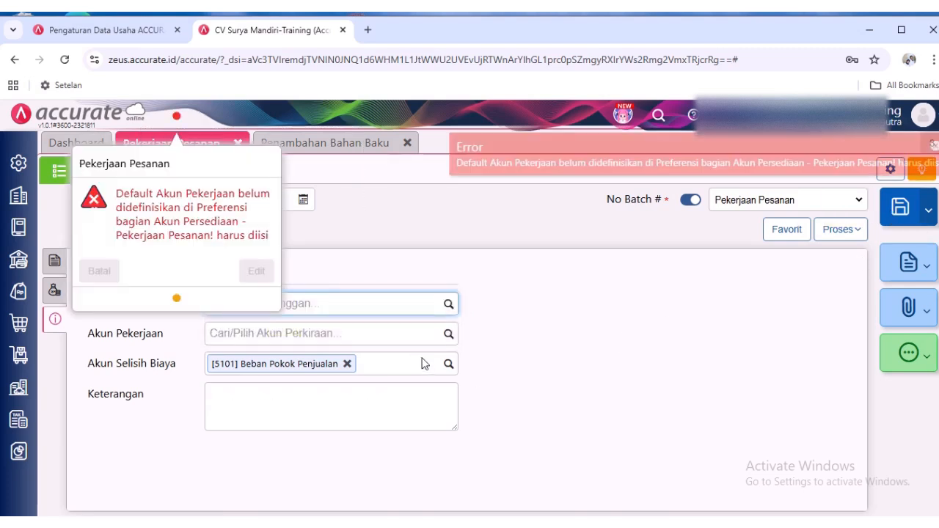
- Reopen the new work order for editing, set Akun Pekerjaan to Persediaan Terkirim, and save it, continuing despite insufficient Botol stock
{"action": "left_click", "coordinate": [253, 271]}
{"action": "left_click", "coordinate": [54, 290]}
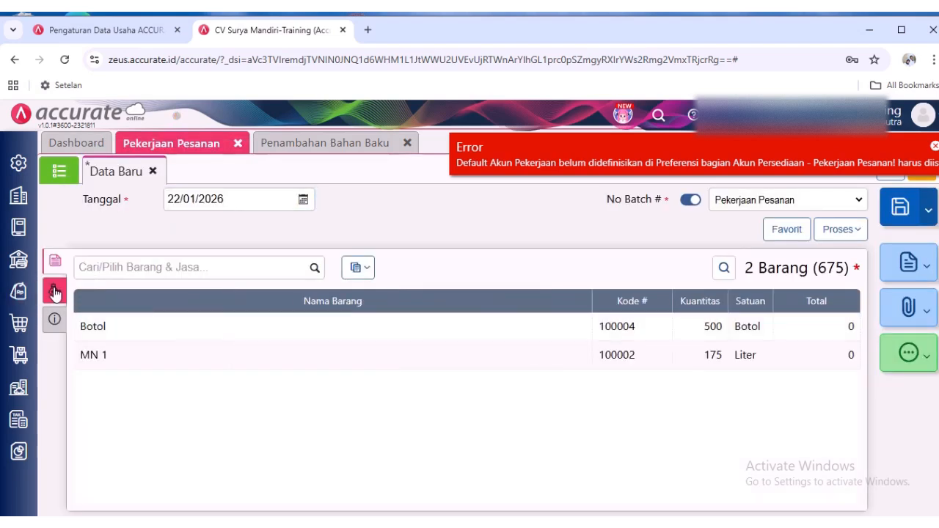
{"action": "left_click", "coordinate": [54, 319]}
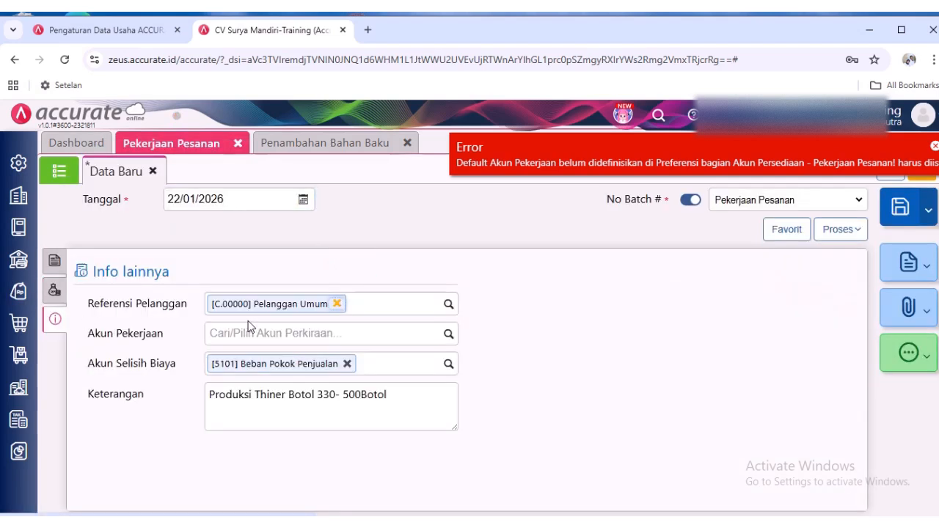
{"action": "left_click", "coordinate": [445, 336]}
{"action": "left_click", "coordinate": [411, 410]}
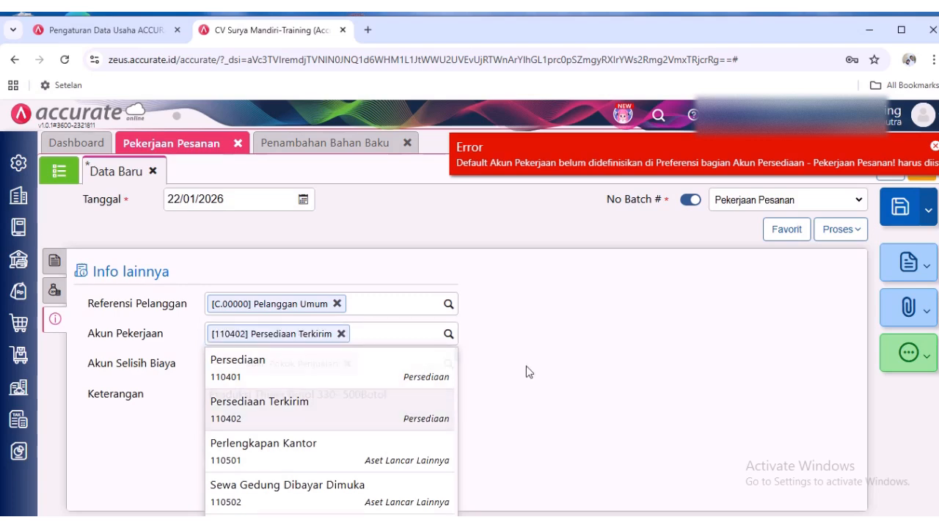
{"action": "left_click", "coordinate": [907, 211]}
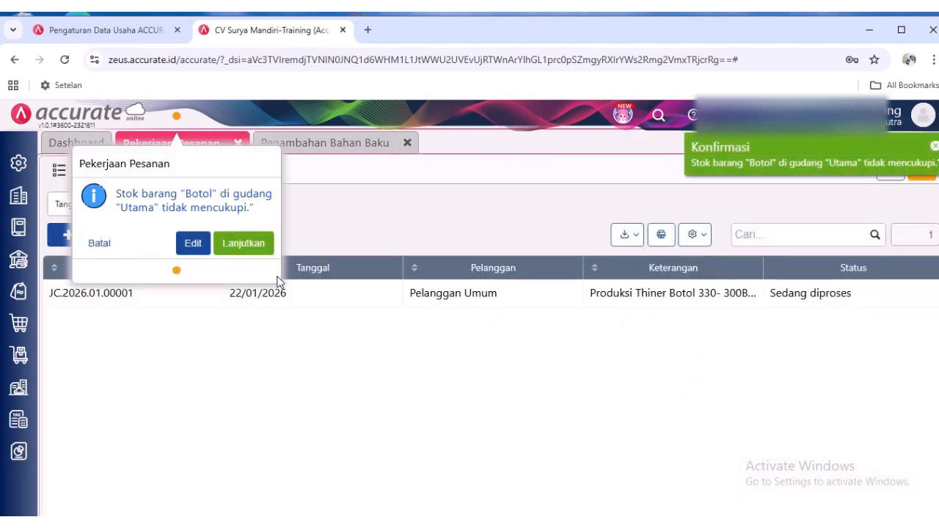
{"action": "left_click", "coordinate": [244, 244]}
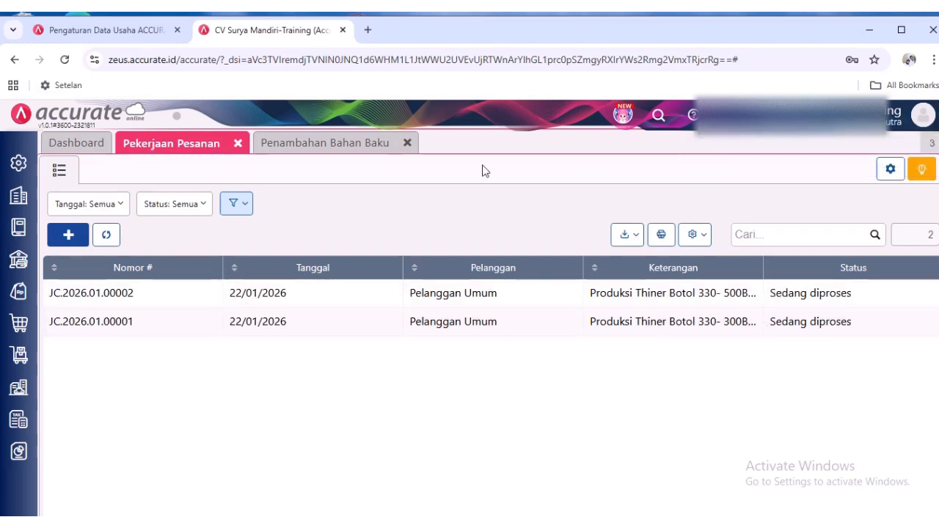
- Open a new Penyelesaian Pesanan form from Persediaan and select the work order "Produksi Thiner Botol 330- 500Botol" as No Pekerjaan
{"action": "left_click", "coordinate": [9, 358]}
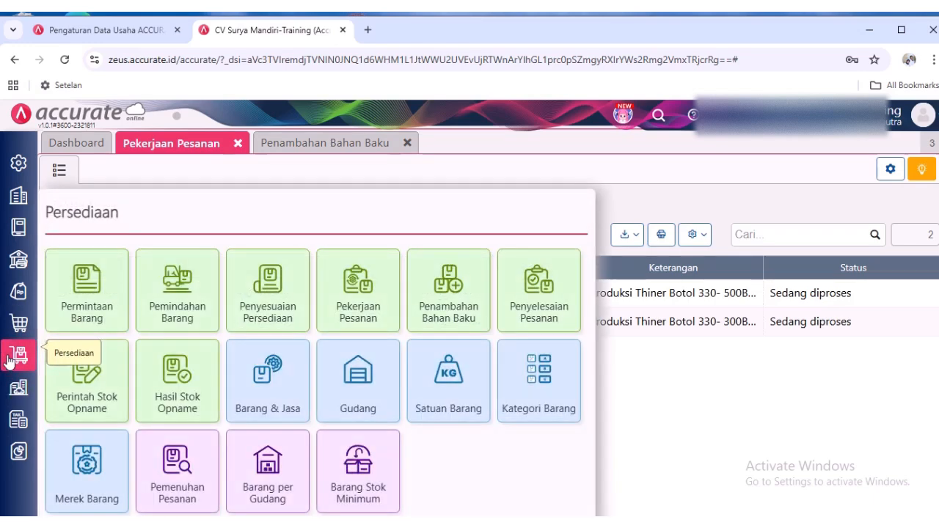
{"action": "left_click", "coordinate": [541, 283]}
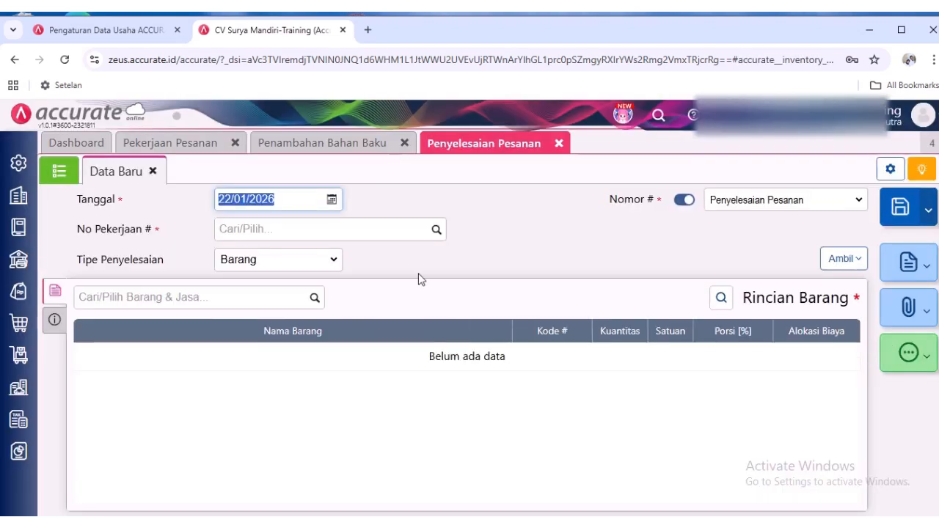
{"action": "left_click", "coordinate": [437, 231]}
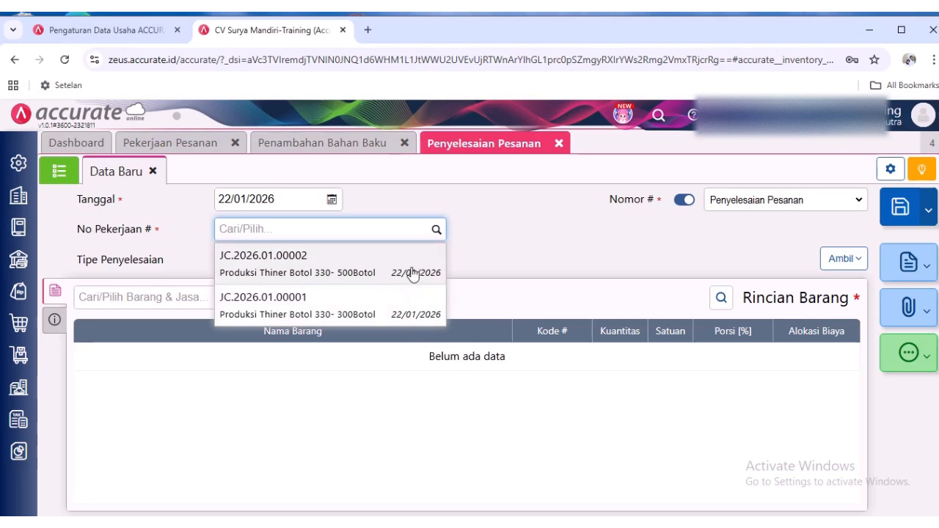
{"action": "left_click", "coordinate": [413, 273]}
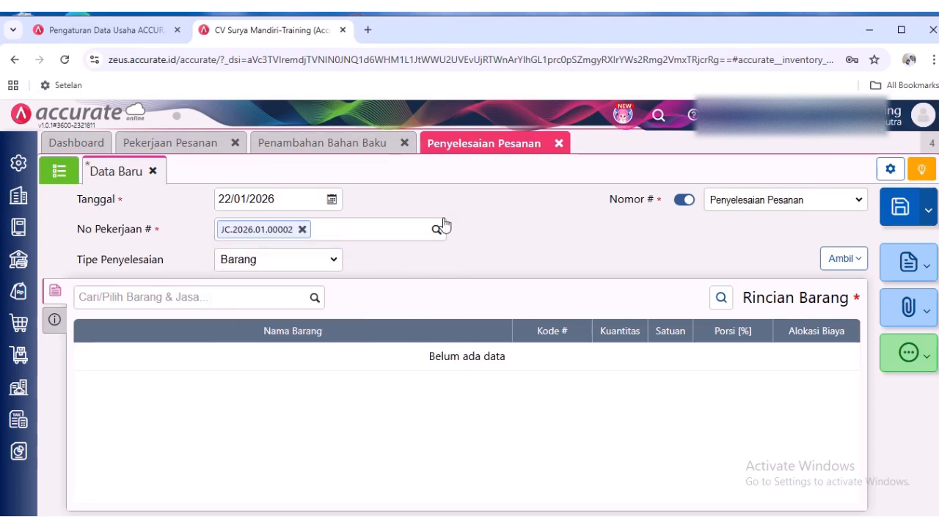
{"action": "left_click", "coordinate": [301, 231]}
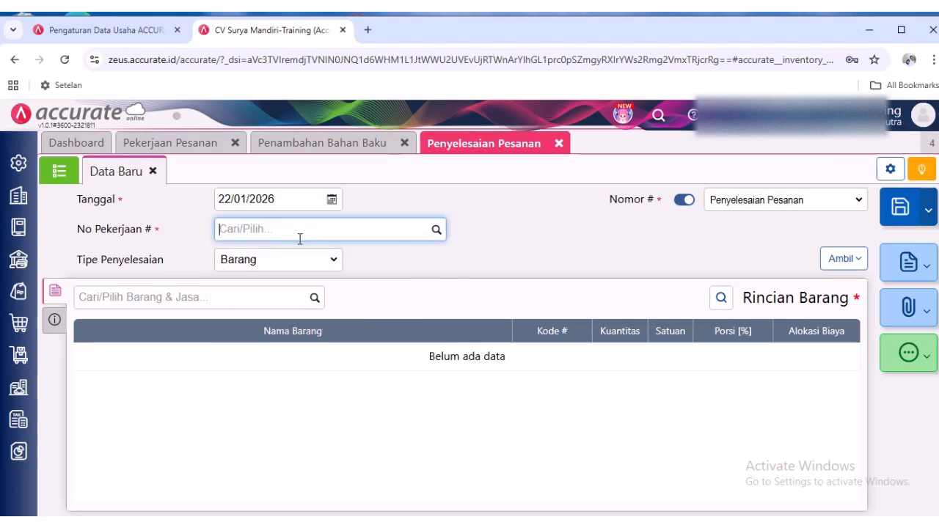
{"action": "left_click", "coordinate": [436, 228]}
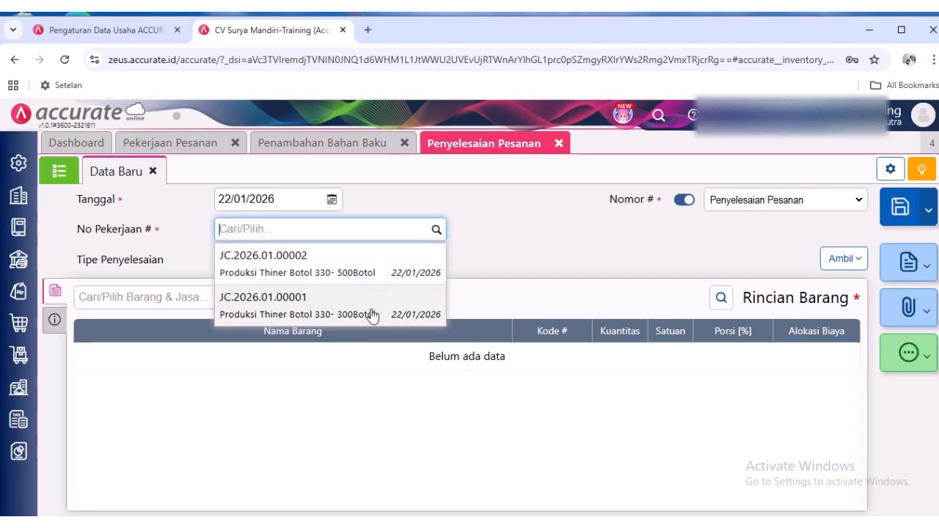
{"action": "left_click", "coordinate": [371, 264]}
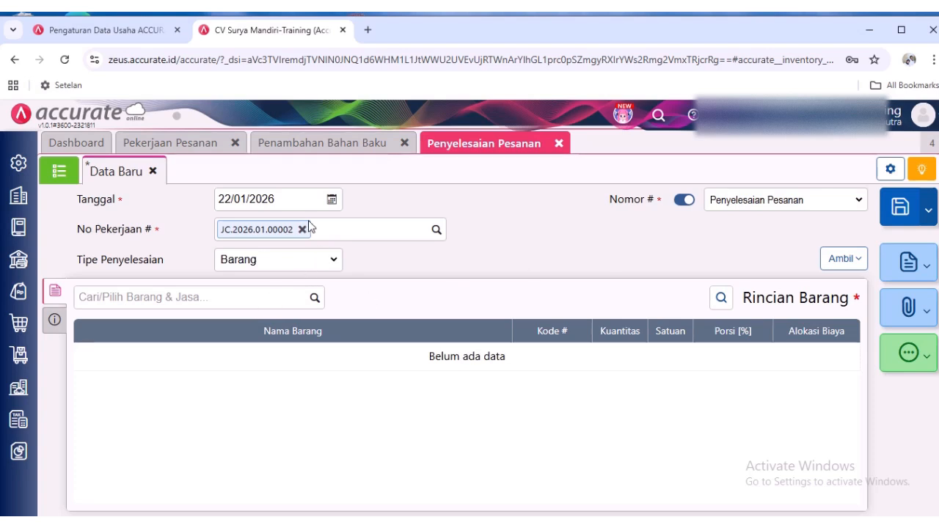
- Add the finished item Thinner B 330 ml to the order completion and set its quantity to 298
{"action": "left_click", "coordinate": [315, 305]}
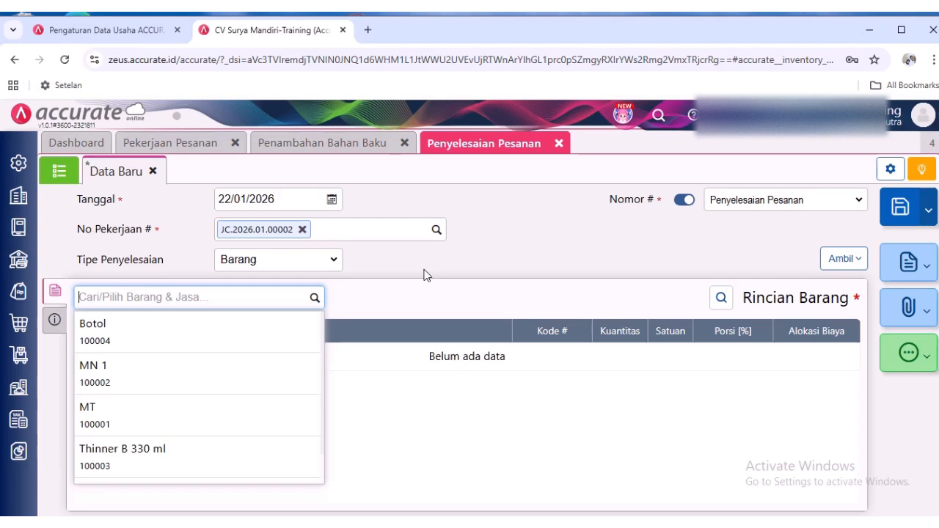
{"action": "left_click", "coordinate": [229, 470]}
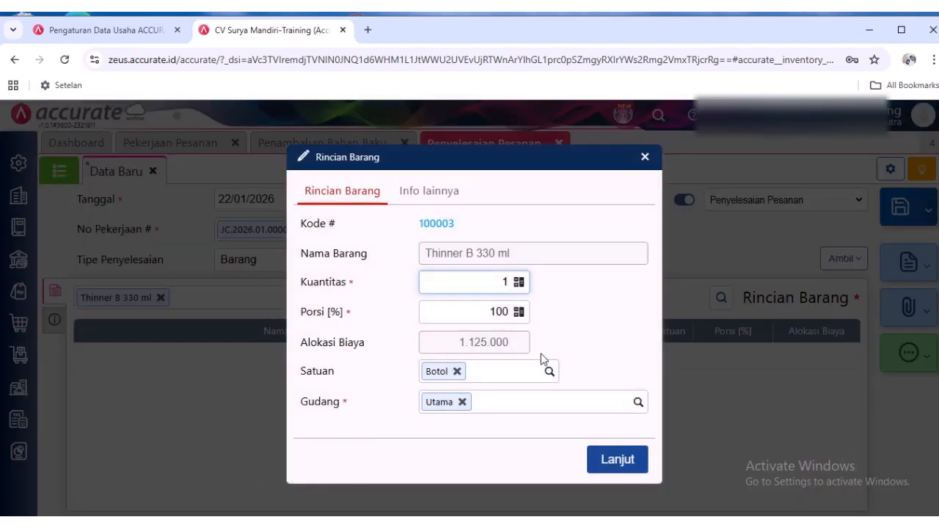
{"action": "double_click", "coordinate": [500, 282]}
{"action": "left_click", "coordinate": [604, 303]}
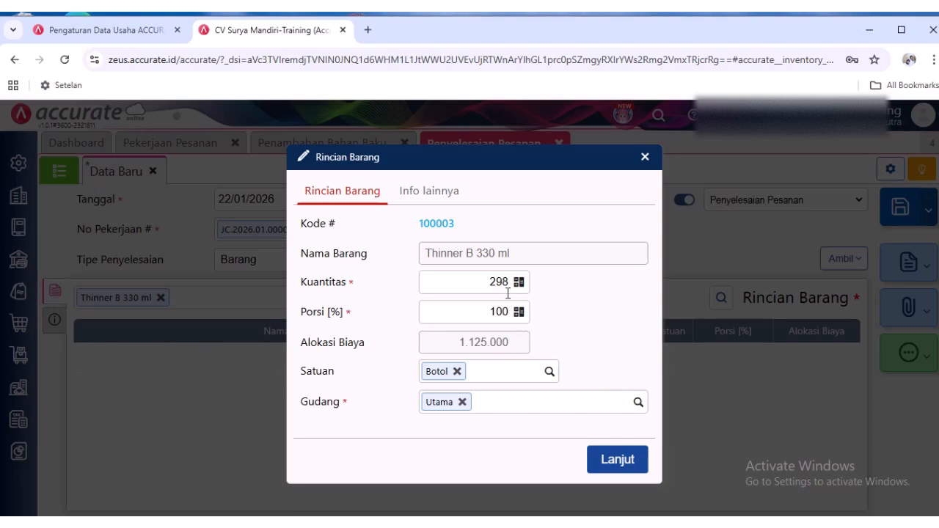
- Compare the Kuantitas and Alokasi Biaya of Thinner B 330 ml in its item details
{"action": "left_click_drag", "start_coordinate": [477, 280], "coordinate": [534, 286]}
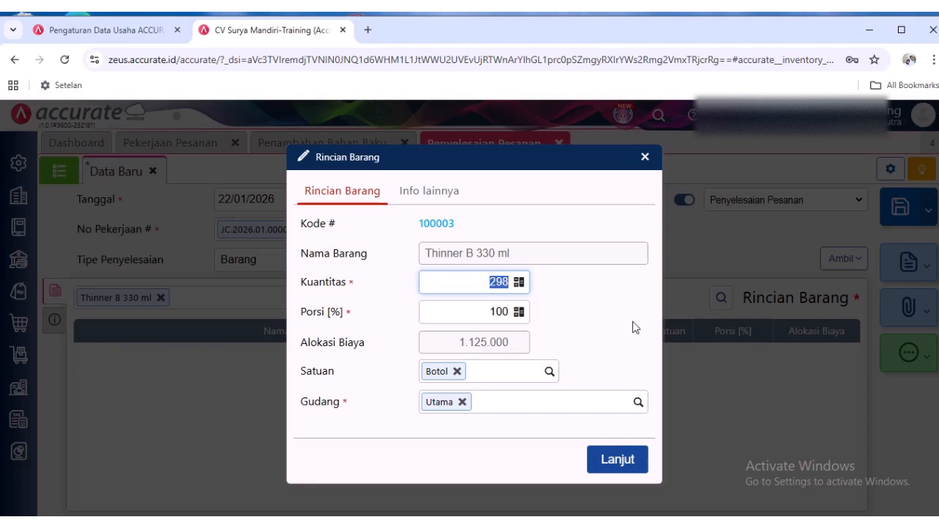
{"action": "left_click", "coordinate": [496, 286]}
{"action": "left_click_drag", "start_coordinate": [514, 345], "coordinate": [456, 347]}
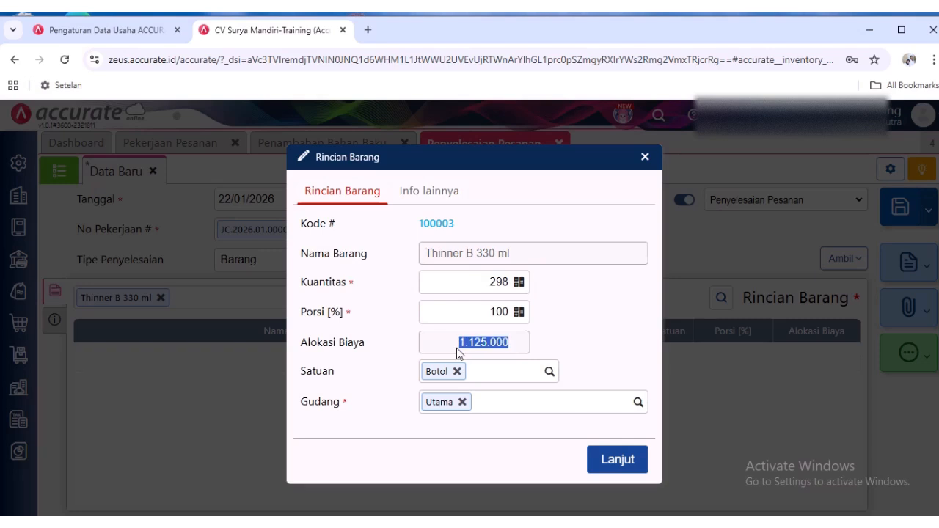
{"action": "double_click", "coordinate": [486, 283]}
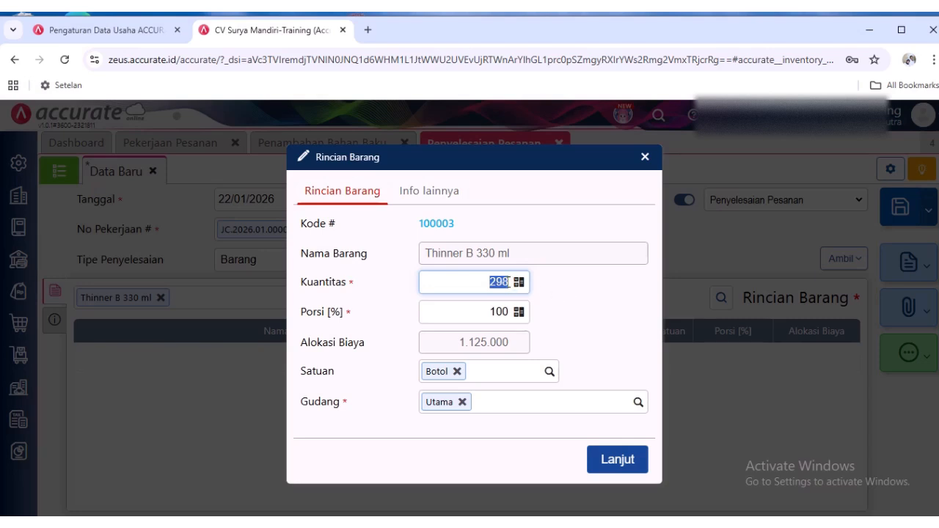
{"action": "left_click", "coordinate": [507, 283]}
{"action": "left_click_drag", "start_coordinate": [512, 344], "coordinate": [455, 358]}
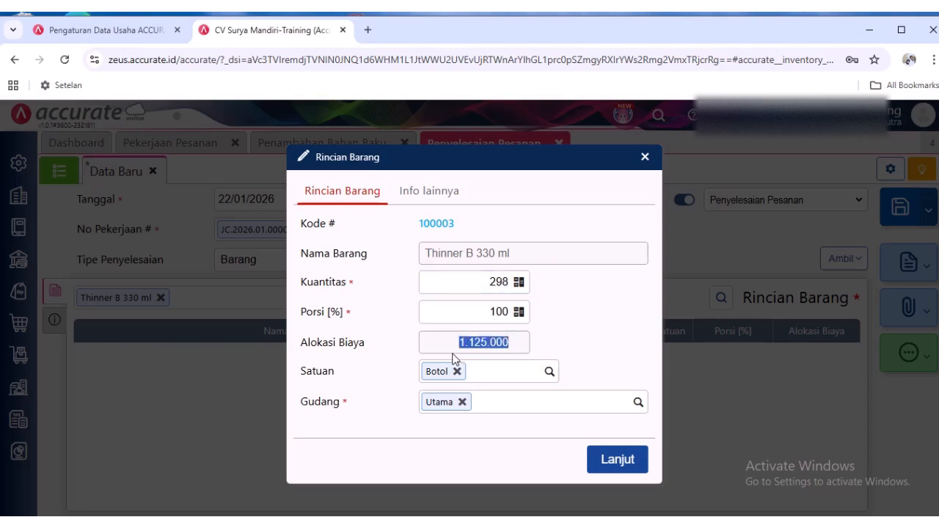
{"action": "left_click", "coordinate": [480, 284]}
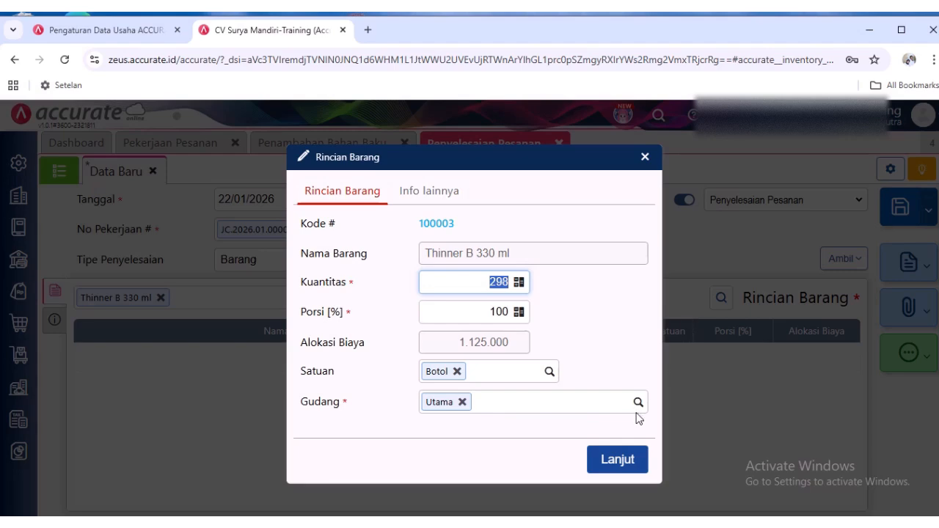
- Confirm the Thinner B 330 ml line, check its Porsi percentage in the item details, and save the order completion
{"action": "left_click", "coordinate": [633, 458]}
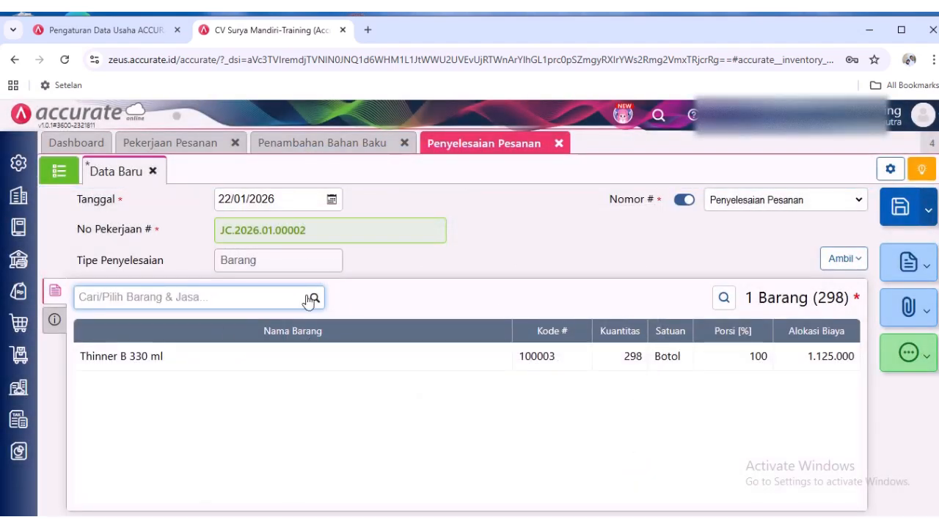
{"action": "left_click", "coordinate": [334, 375]}
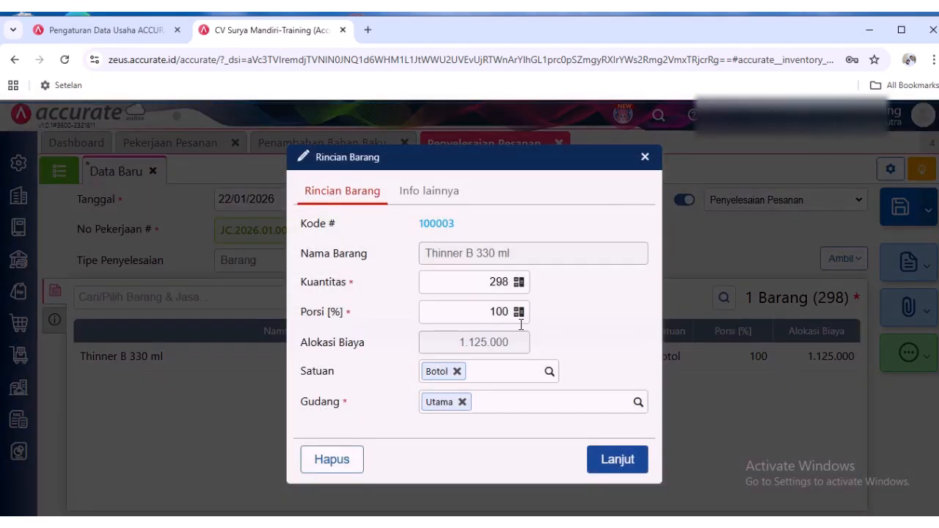
{"action": "left_click", "coordinate": [455, 312]}
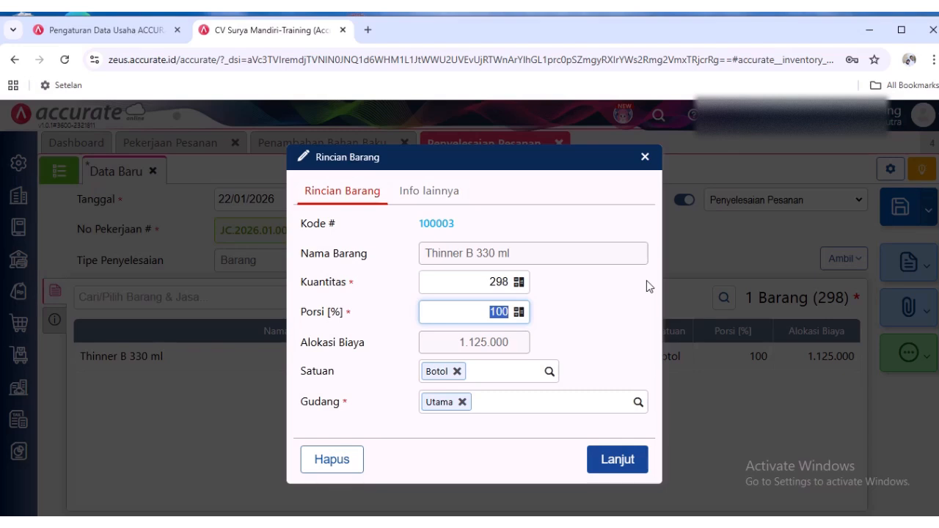
{"action": "left_click", "coordinate": [503, 309]}
{"action": "left_click", "coordinate": [613, 458]}
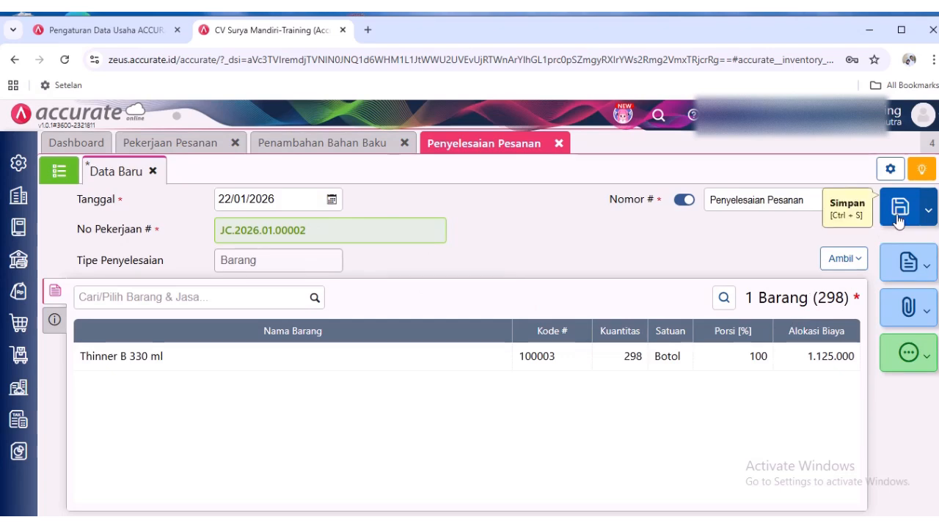
{"action": "left_click", "coordinate": [899, 209]}
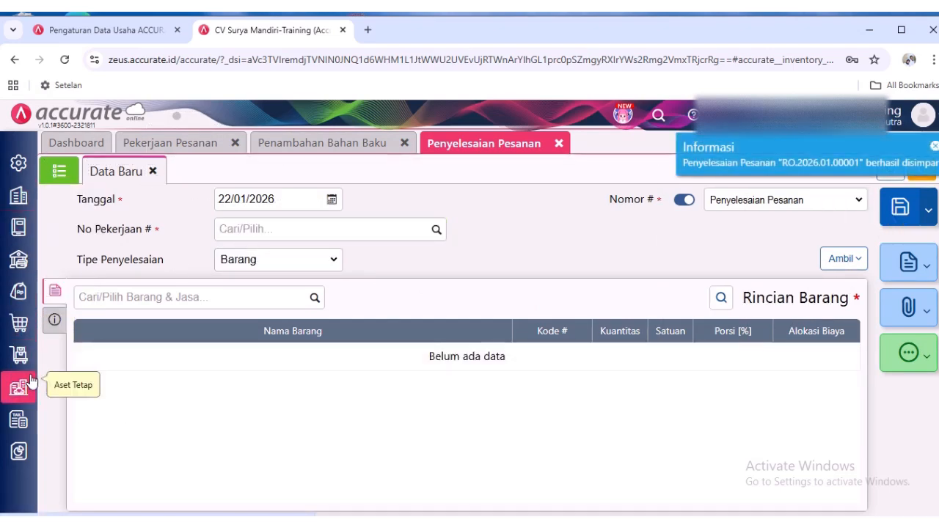
- Open the Barang & Jasa list from Persediaan without a new item form to check the stock quantities
{"action": "left_click", "coordinate": [16, 355]}
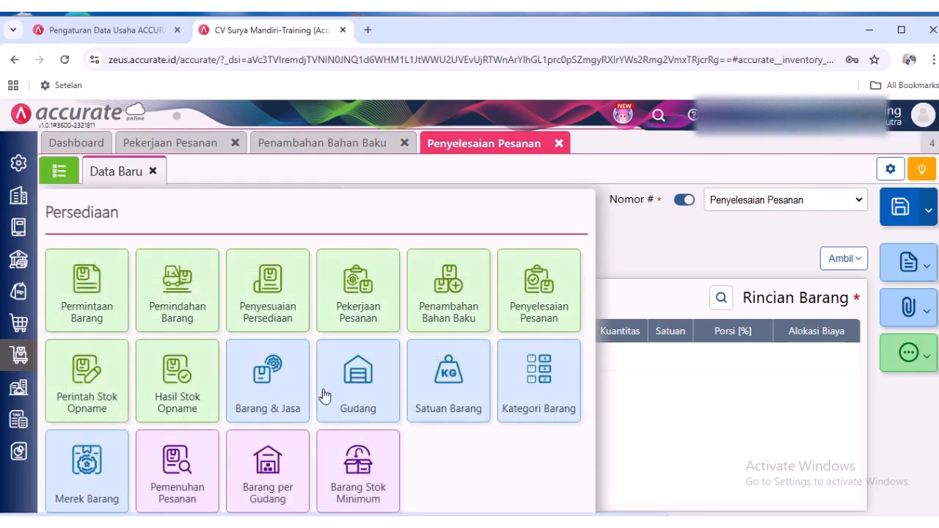
{"action": "left_click", "coordinate": [250, 400]}
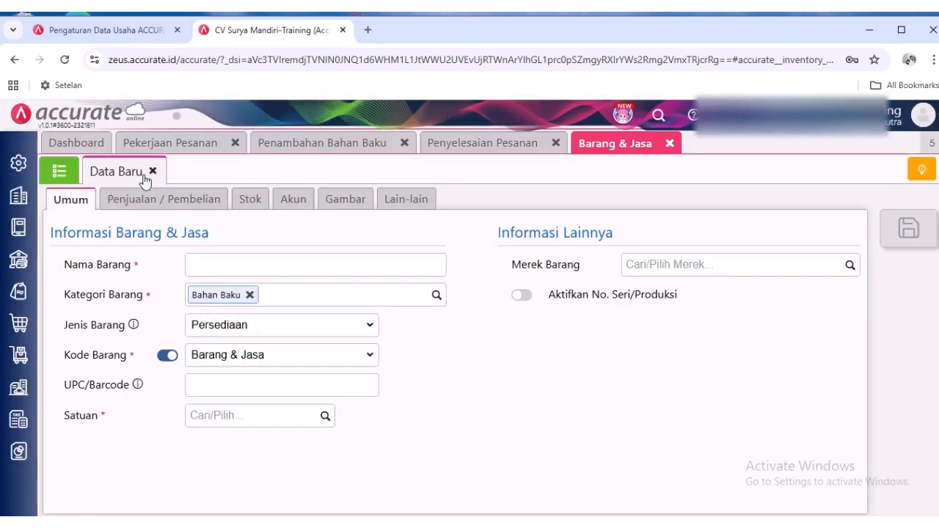
{"action": "left_click", "coordinate": [153, 171]}
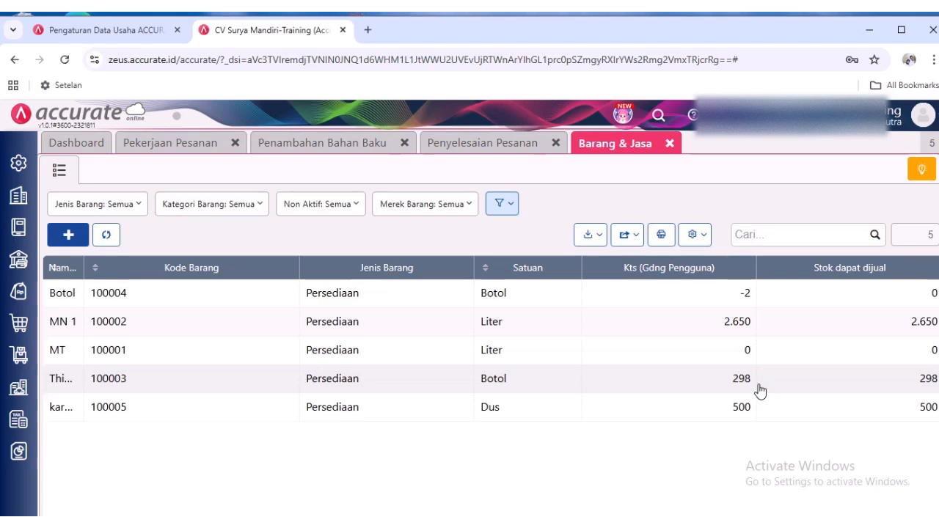
- Return to Pekerjaan Pesanan, start a new work order, and open the dialog for copying from a favorite transaction
{"action": "left_click", "coordinate": [474, 150]}
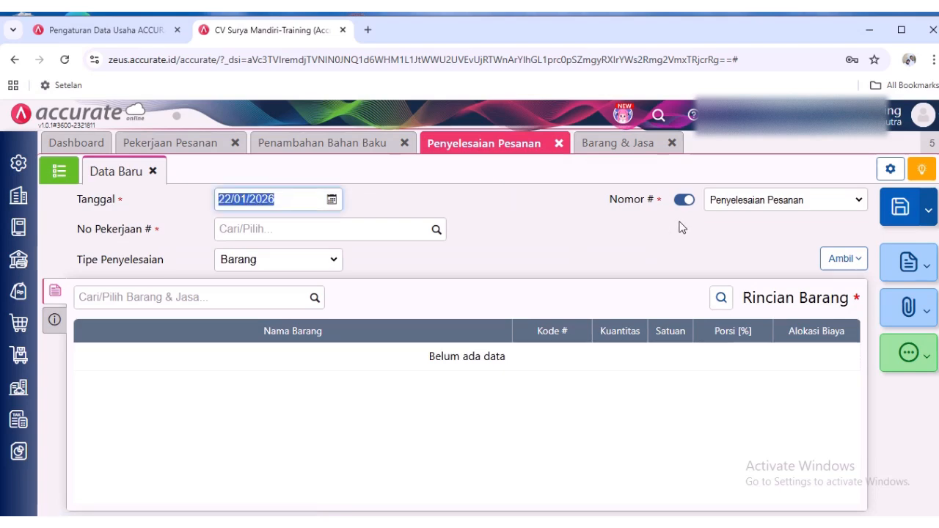
{"action": "left_click", "coordinate": [192, 144]}
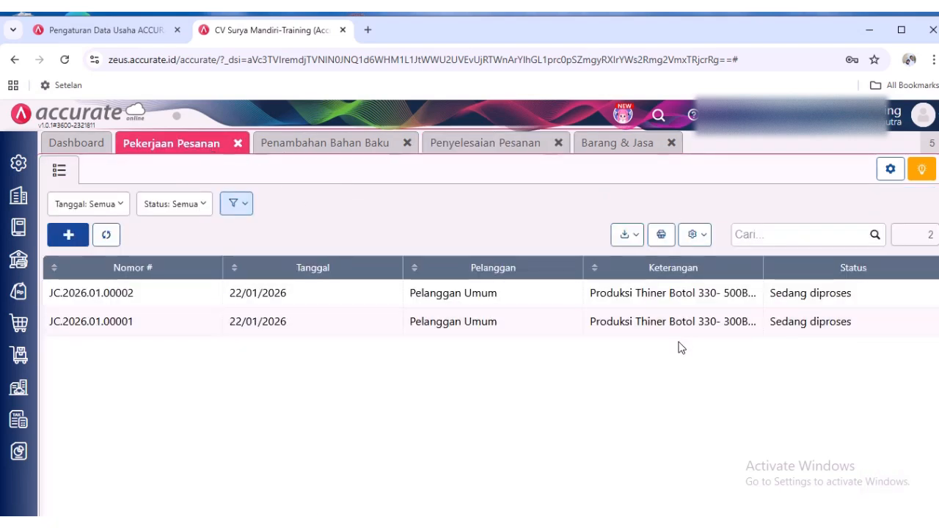
{"action": "left_click", "coordinate": [68, 235]}
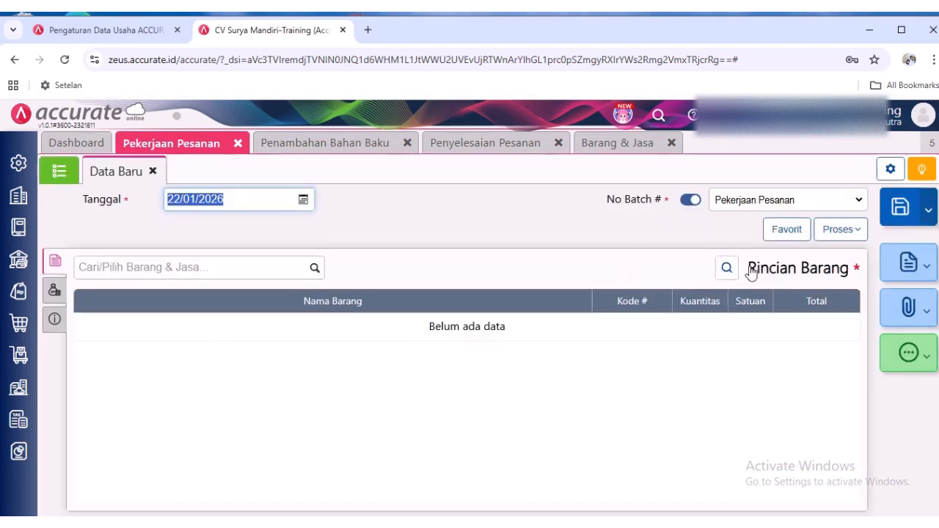
{"action": "left_click", "coordinate": [786, 229]}
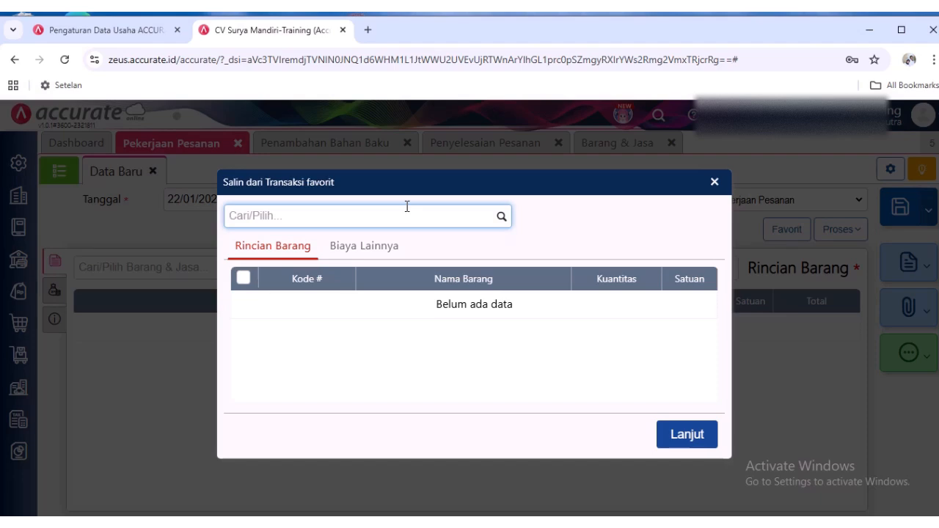
- Switch to Notepad and add the line "Variable Cost dan Fix Cost" below the "Memproduksi 500 btl" note
{"action": "left_click", "coordinate": [393, 523]}
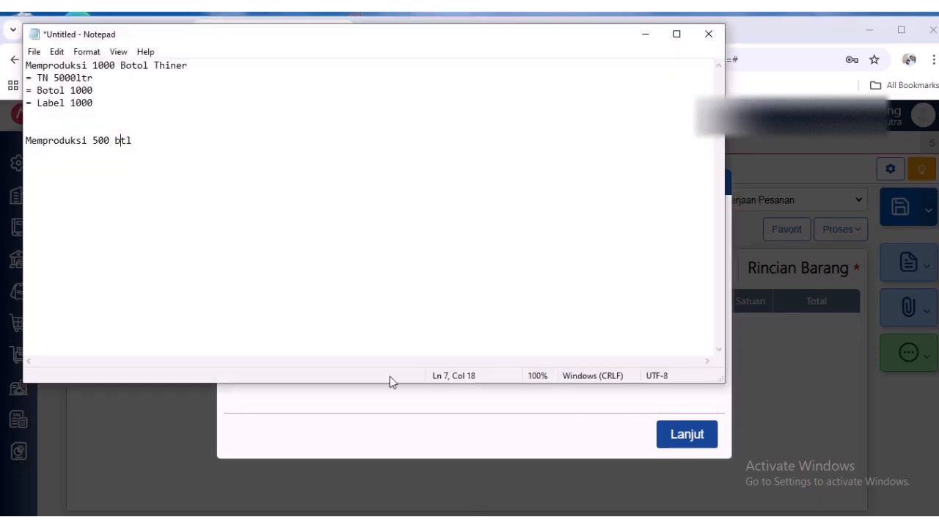
{"action": "left_click", "coordinate": [242, 147]}
{"action": "key", "text": "Return"}
{"action": "key", "text": "Return"}
{"action": "key", "text": "Return"}
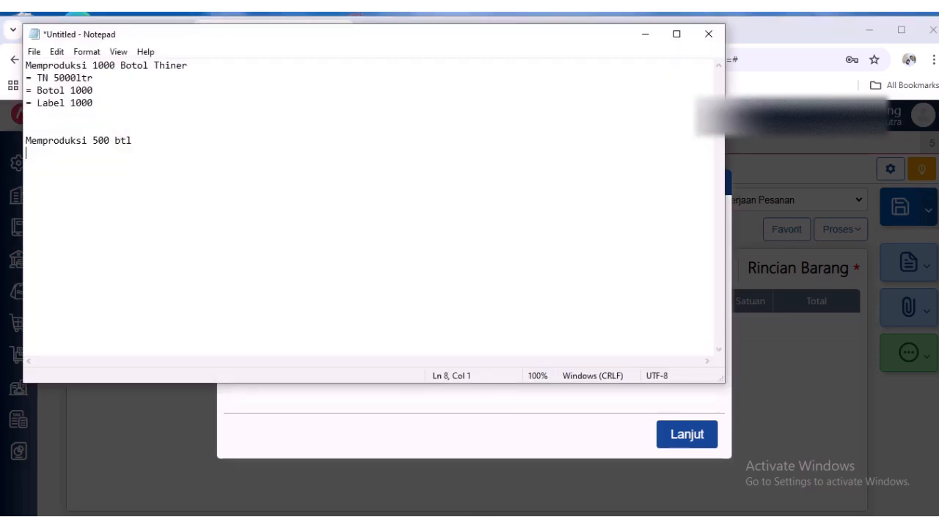
{"action": "type", "text": "Variable Co"}
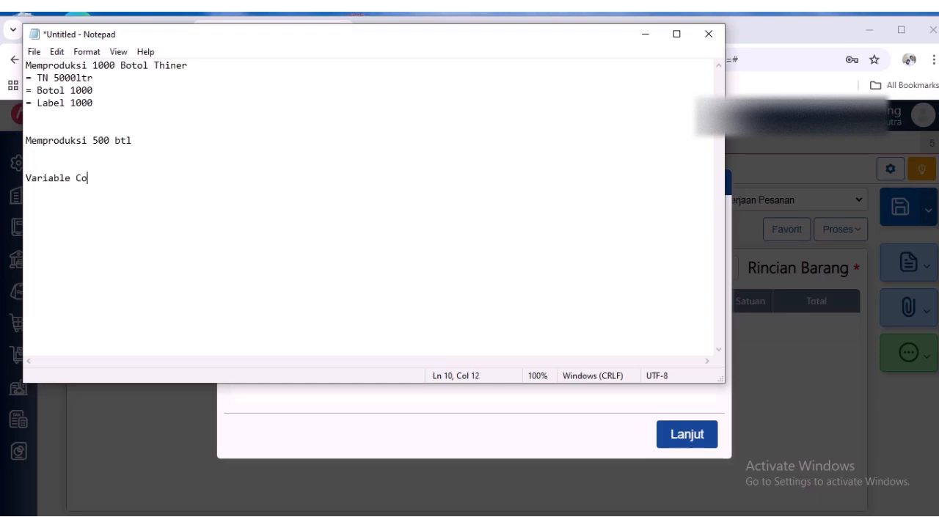
{"action": "type", "text": "st dan Fix Cost"}
{"action": "key", "text": "Return"}
{"action": "key", "text": "Return"}
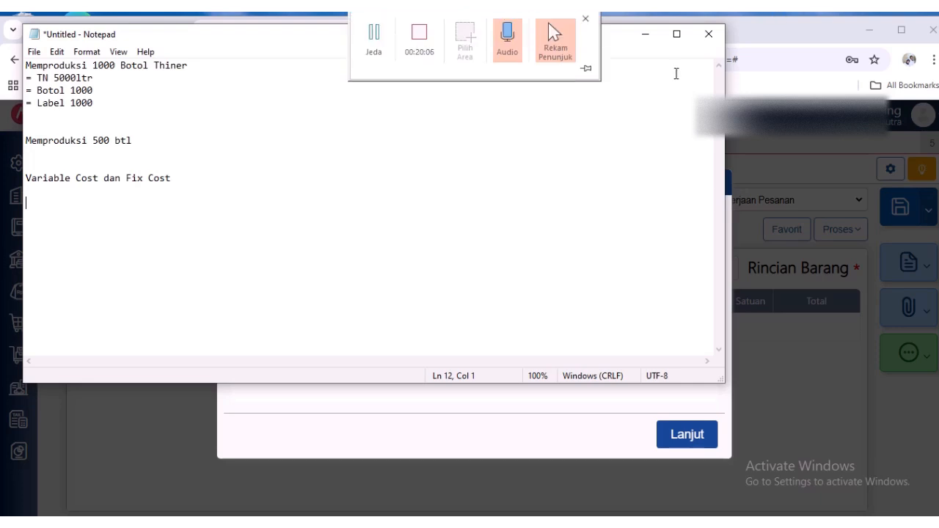
- Minimize Notepad with its note kept open, and dismiss the favorite transaction dialog in Accurate Online without copying anything
{"action": "left_click", "coordinate": [709, 35]}
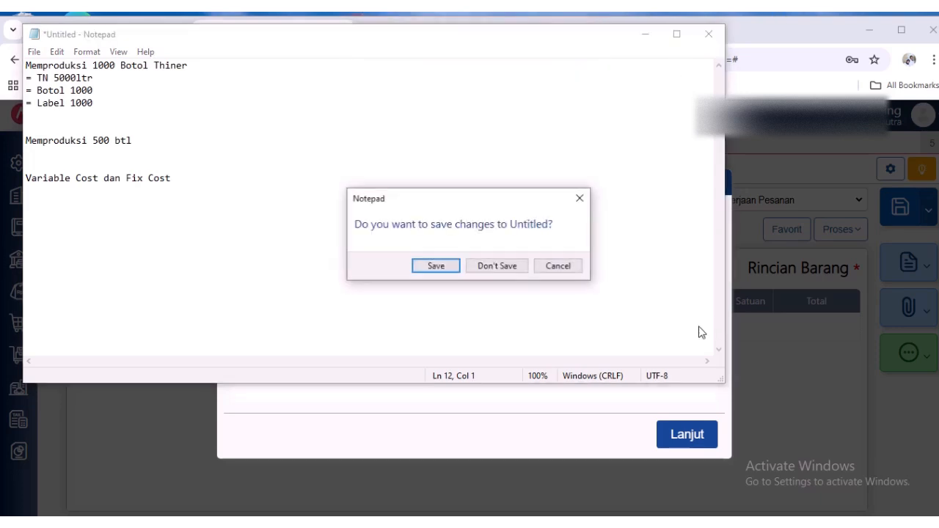
{"action": "left_click", "coordinate": [558, 268]}
{"action": "left_click", "coordinate": [649, 35]}
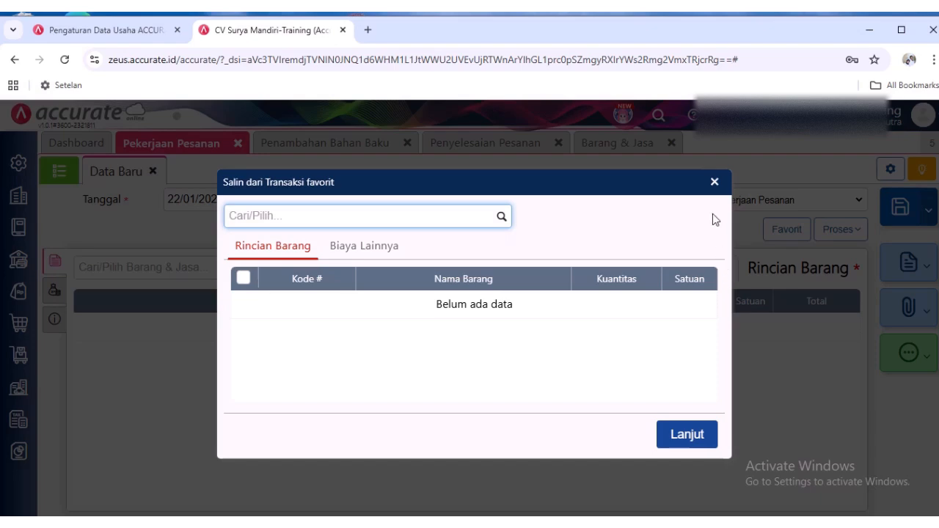
{"action": "left_click", "coordinate": [717, 184]}
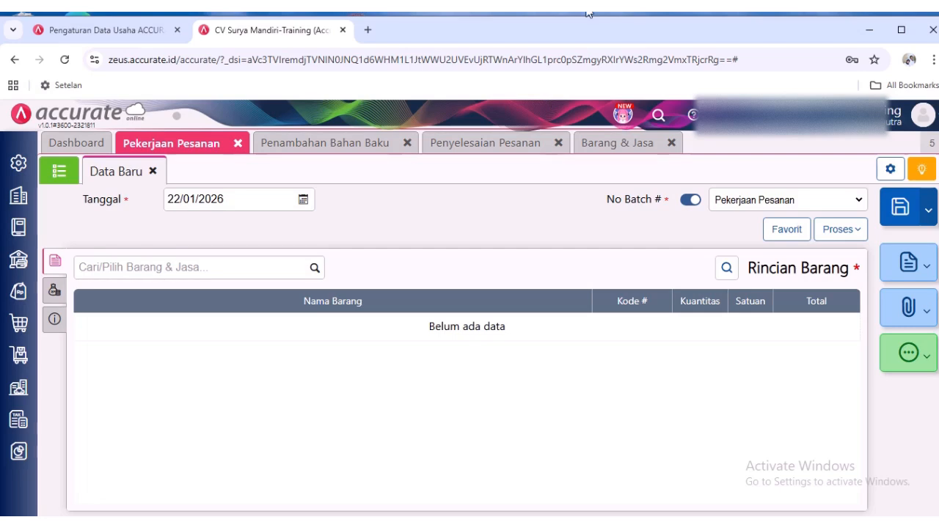
{"action": "mouse_move", "coordinate": [591, 14]}
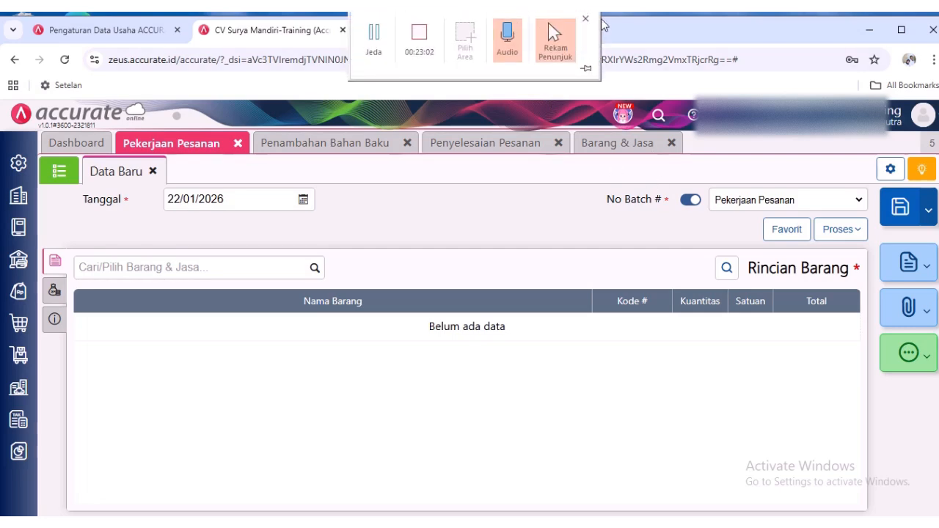
{"action": "left_click", "coordinate": [554, 33]}
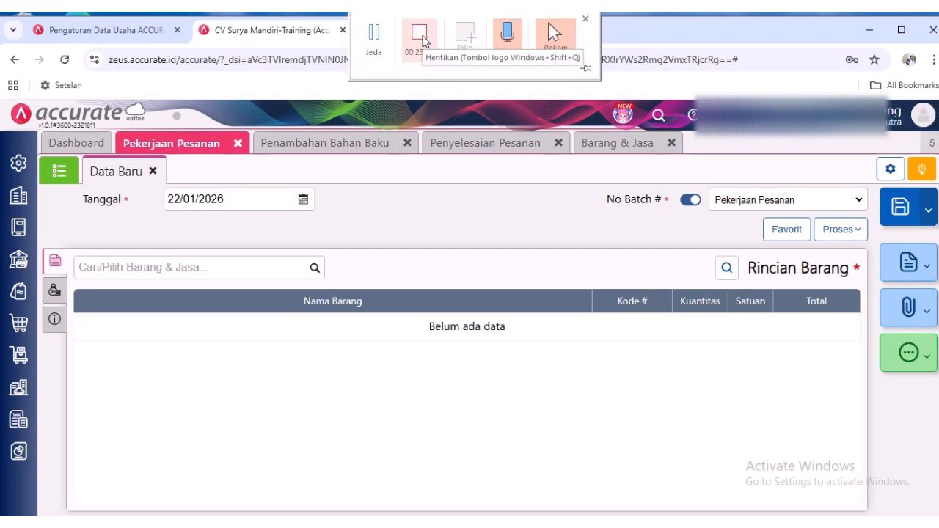